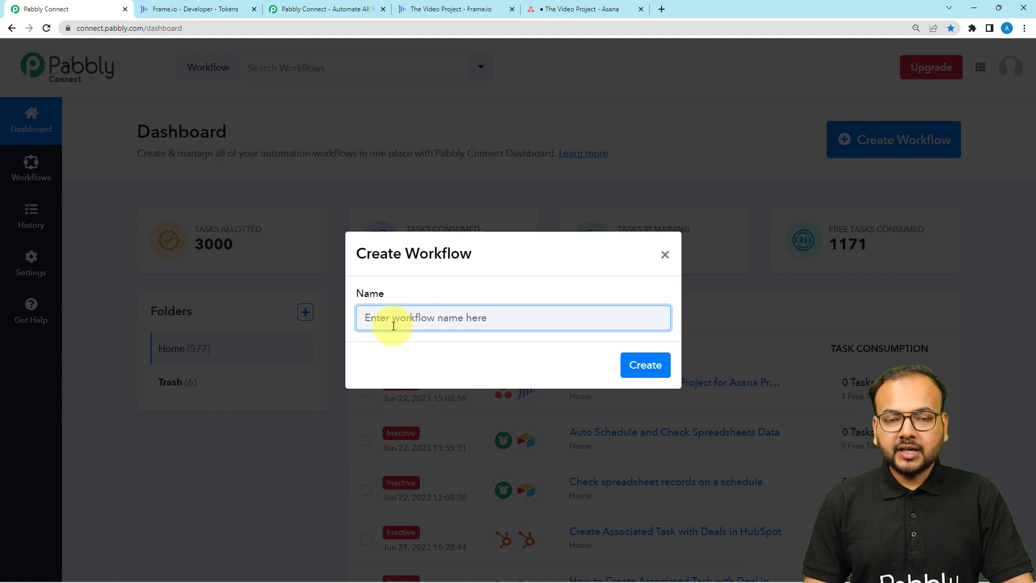
# Create a new workflow named "Create Project in frame.io from Asana".
pyautogui.write('Create Project in frame.io from Asana')
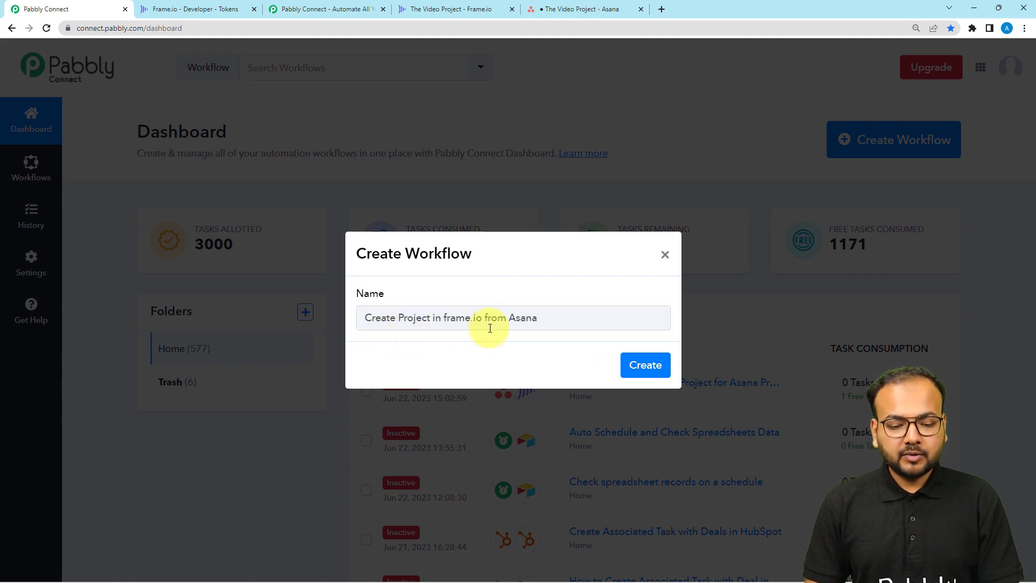
pyautogui.click(626, 377)
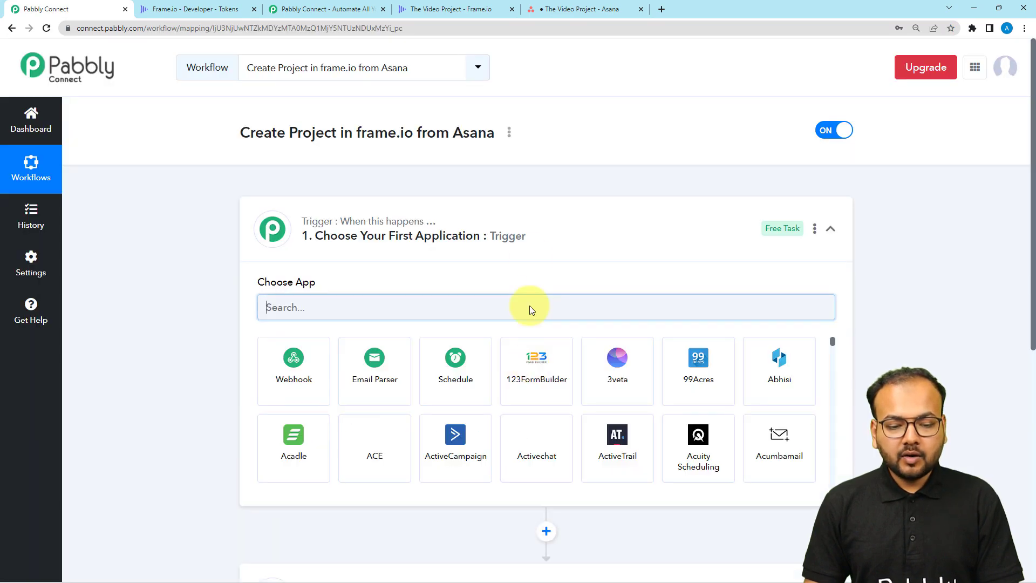
pyautogui.click(529, 232)
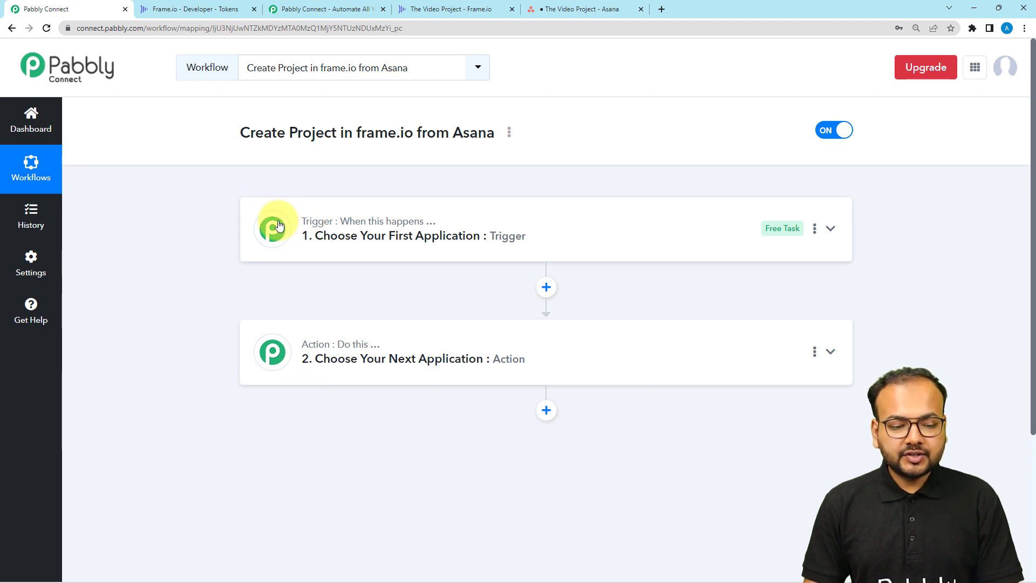
pyautogui.moveTo(333, 224)
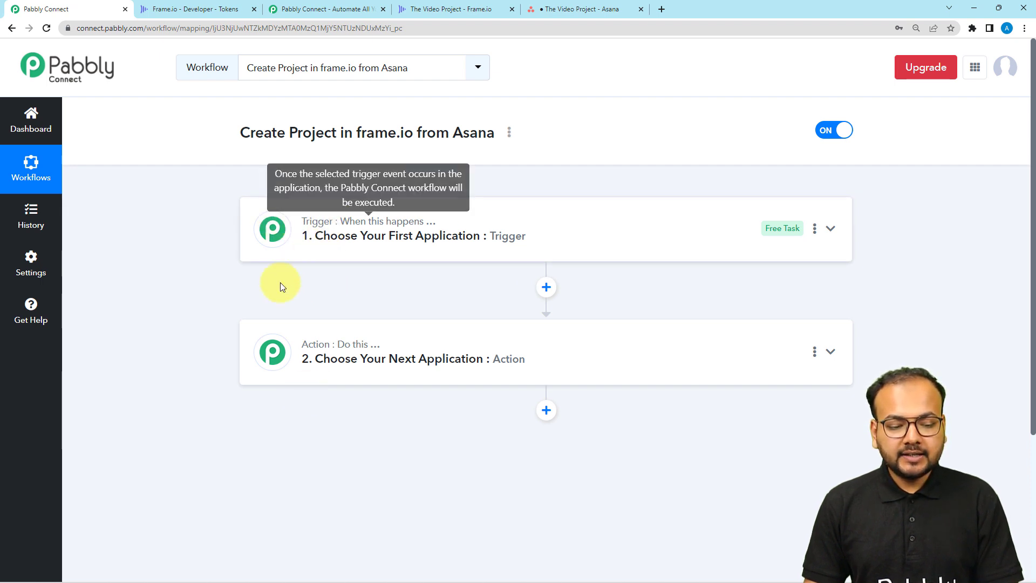
pyautogui.moveTo(314, 350)
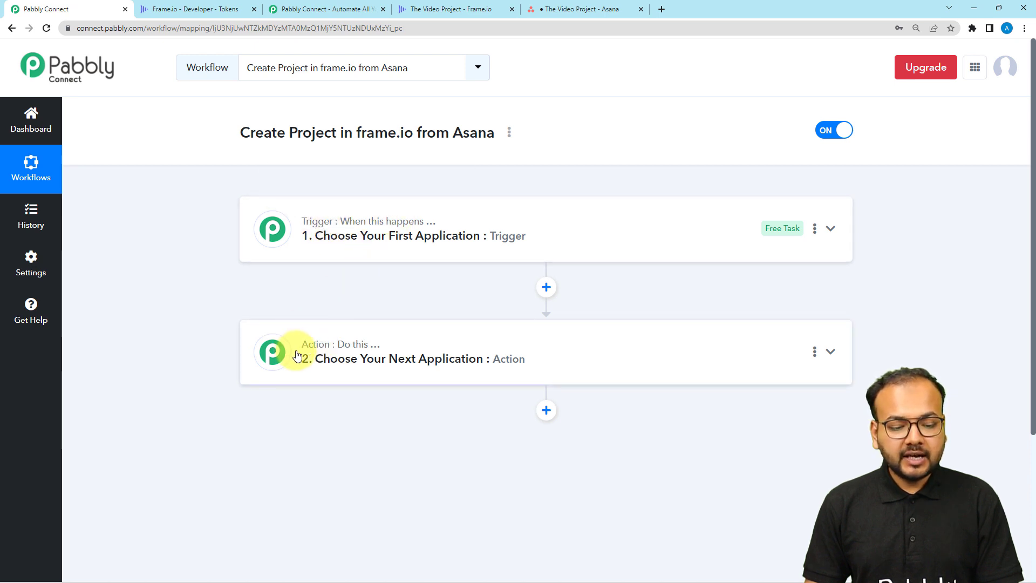
pyautogui.click(336, 256)
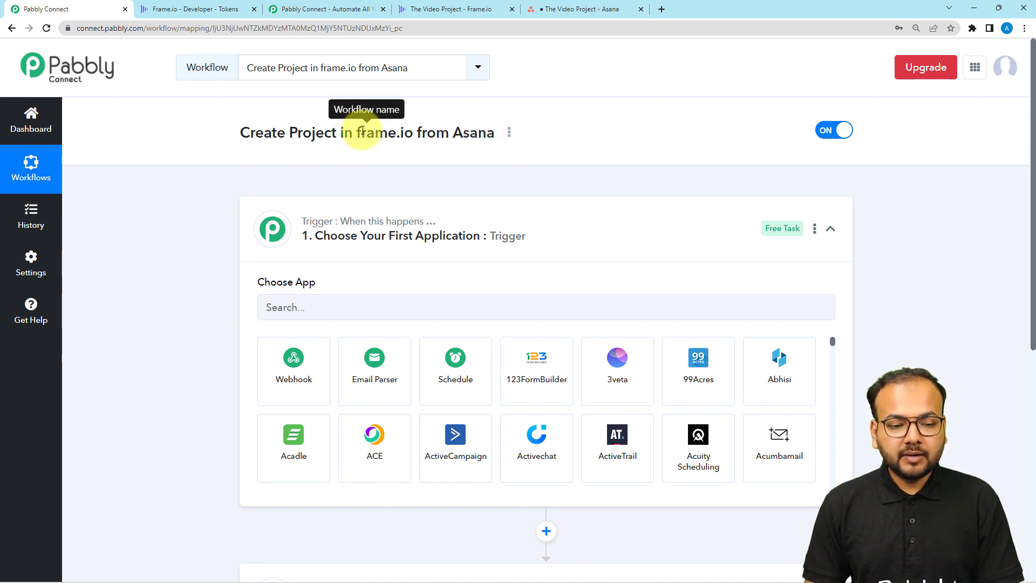
# Choose Asana as the workflow's trigger app with New Project as the trigger event.
pyautogui.click(291, 305)
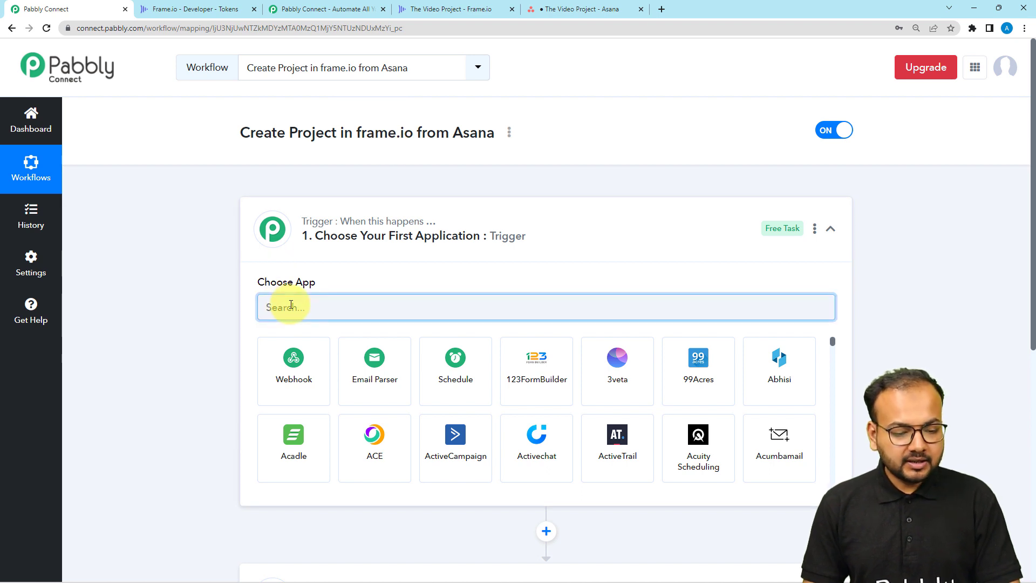
pyautogui.write('asa')
pyautogui.click(286, 355)
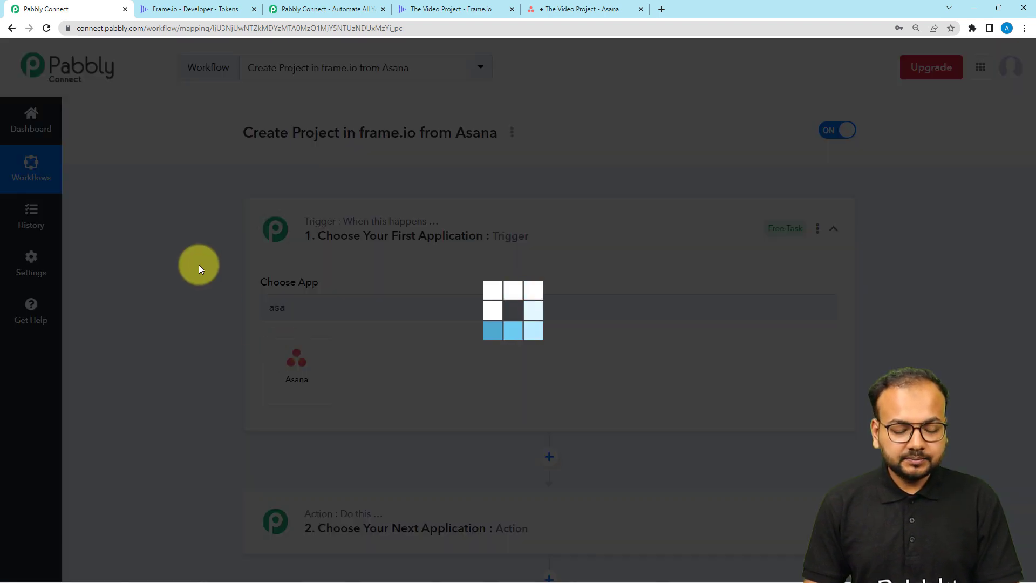
pyautogui.click(284, 207)
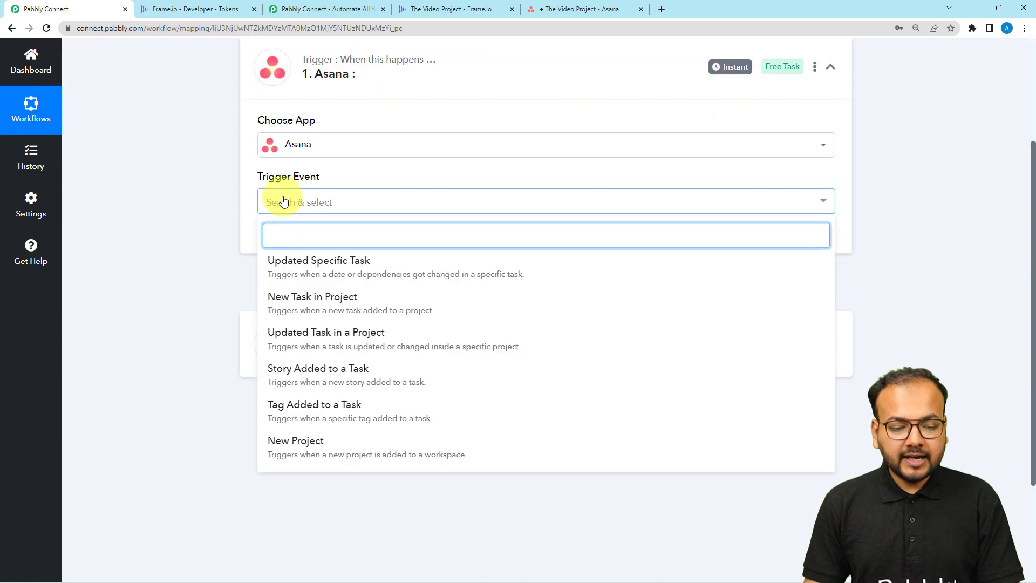
pyautogui.click(314, 452)
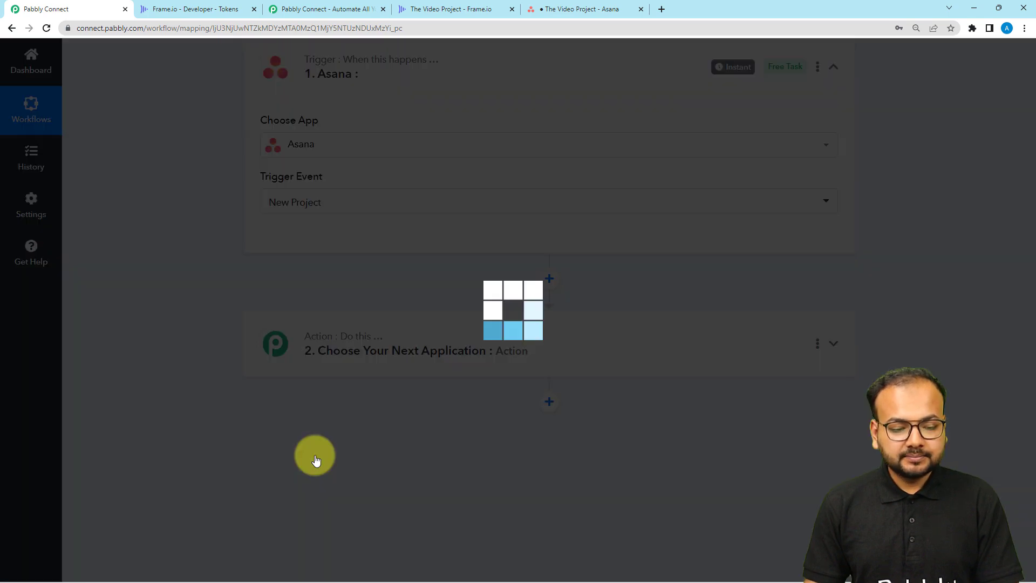
# Connect the trigger to an Asana account through a new connection and authorize it.
pyautogui.click(268, 252)
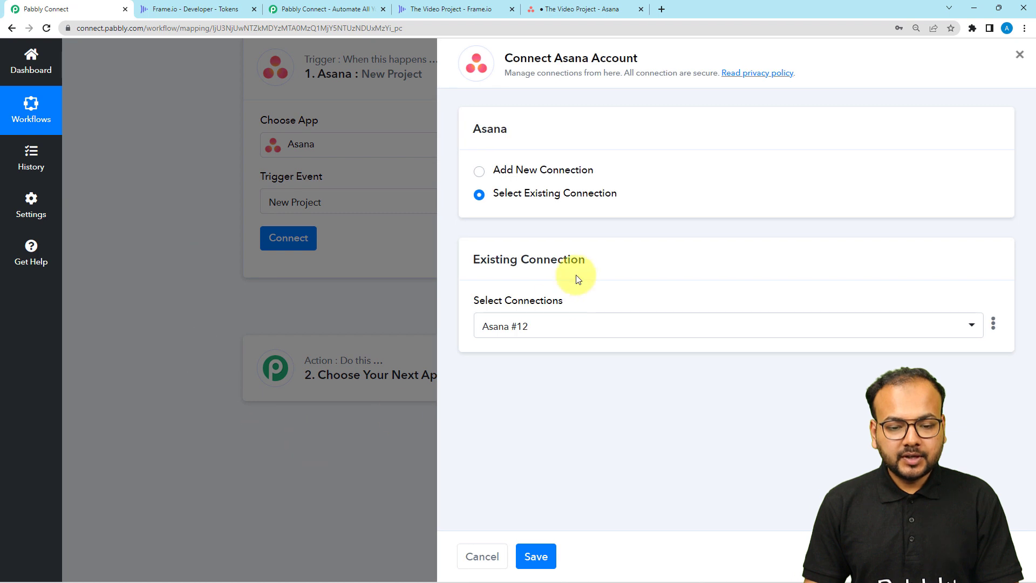
pyautogui.click(479, 174)
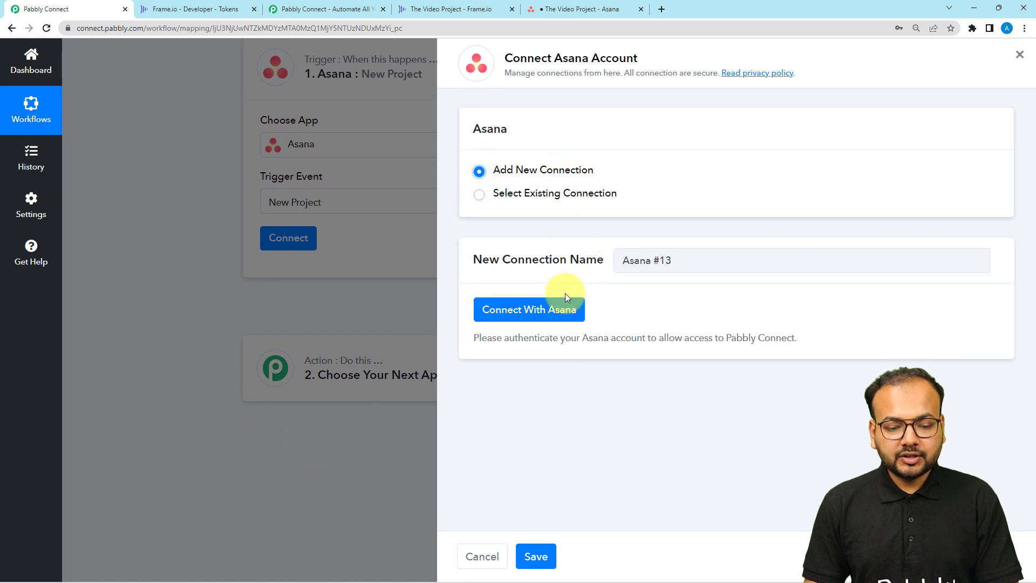
pyautogui.click(525, 310)
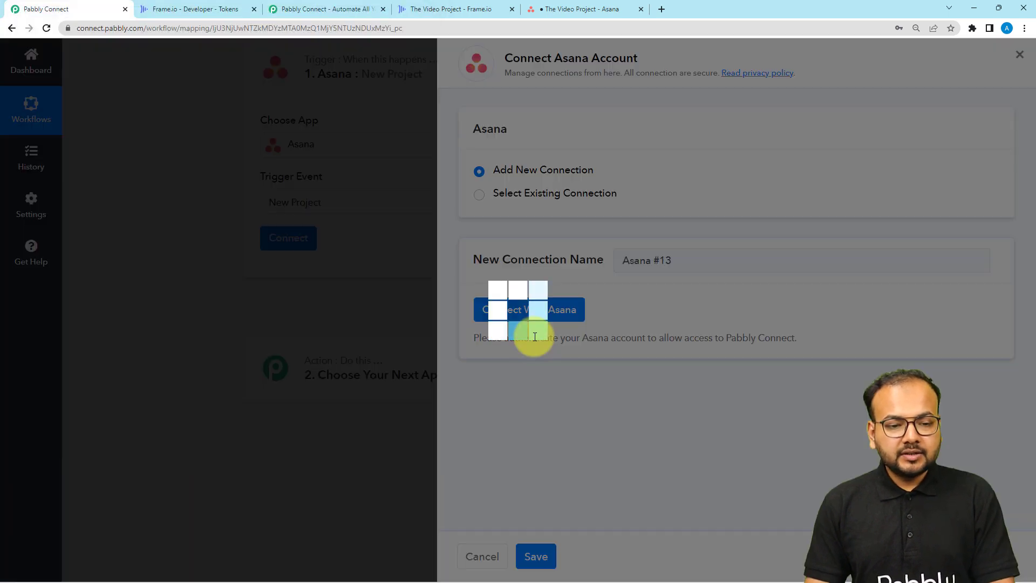
pyautogui.click(532, 360)
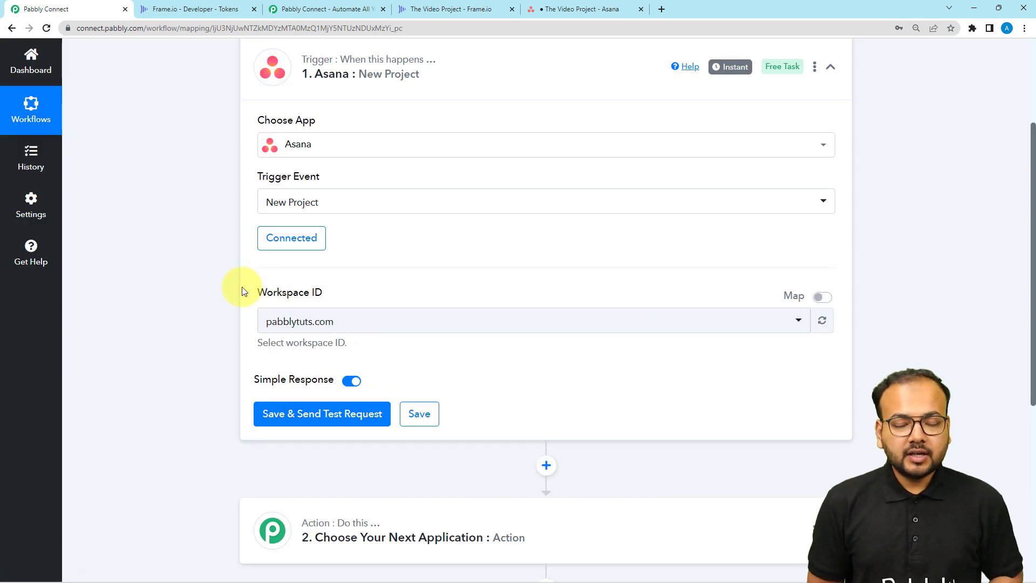
# Compare the trigger's selected Workspace ID with the workspace listed in the Asana account menu, and return to the workflow.
pyautogui.click(580, 9)
pyautogui.click(89, 10)
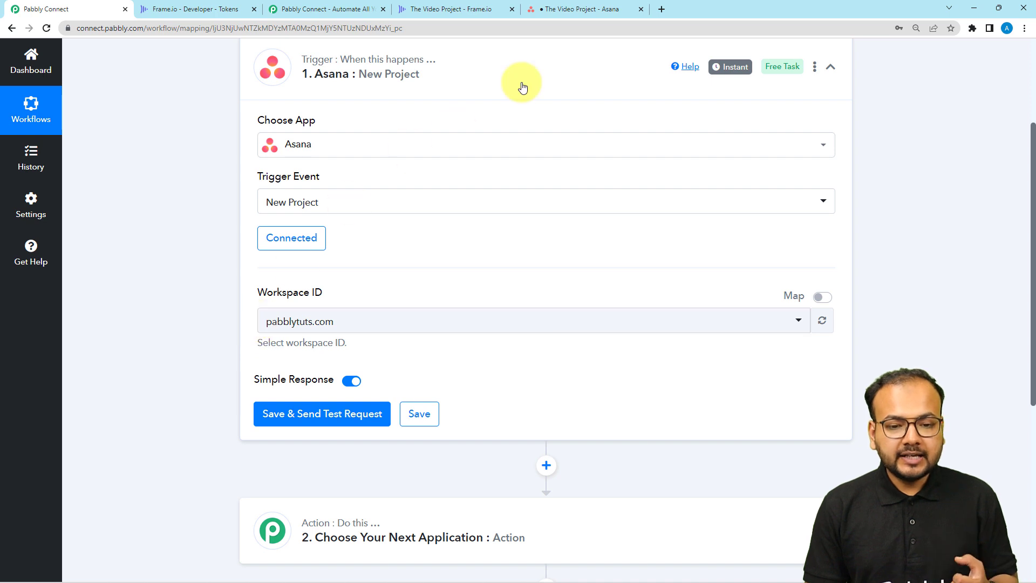
pyautogui.click(304, 324)
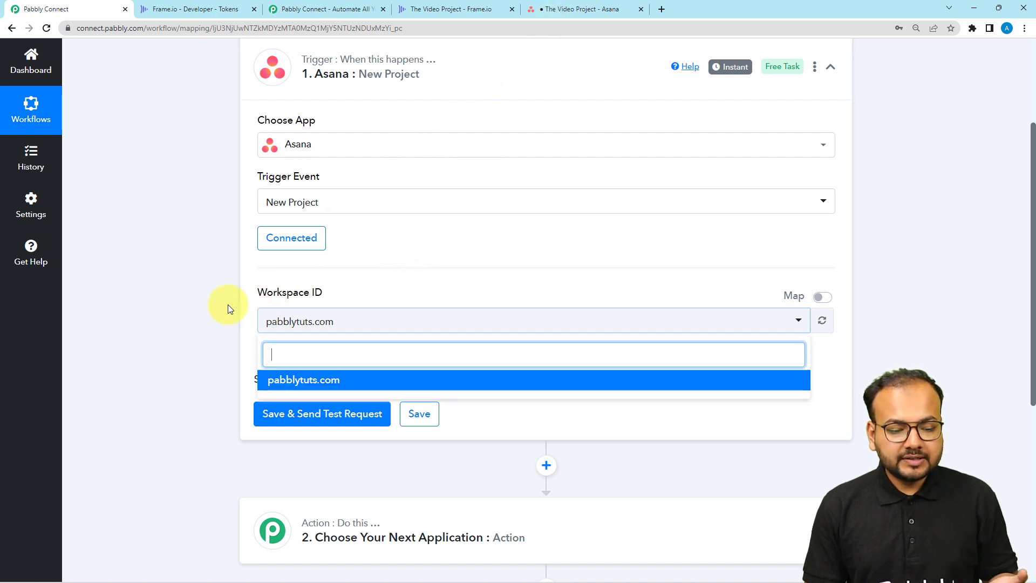
pyautogui.click(228, 304)
pyautogui.click(577, 9)
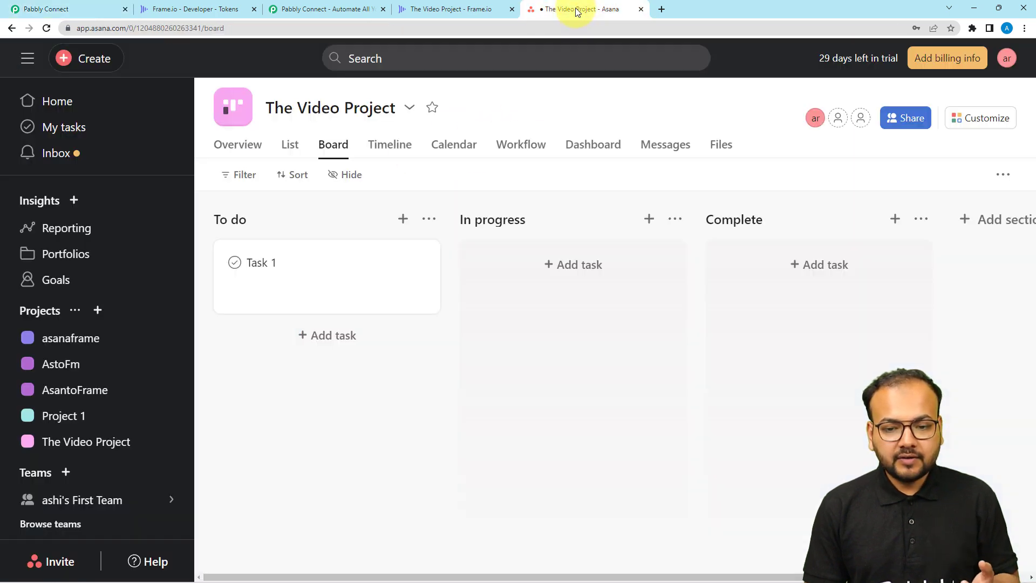
pyautogui.click(1006, 60)
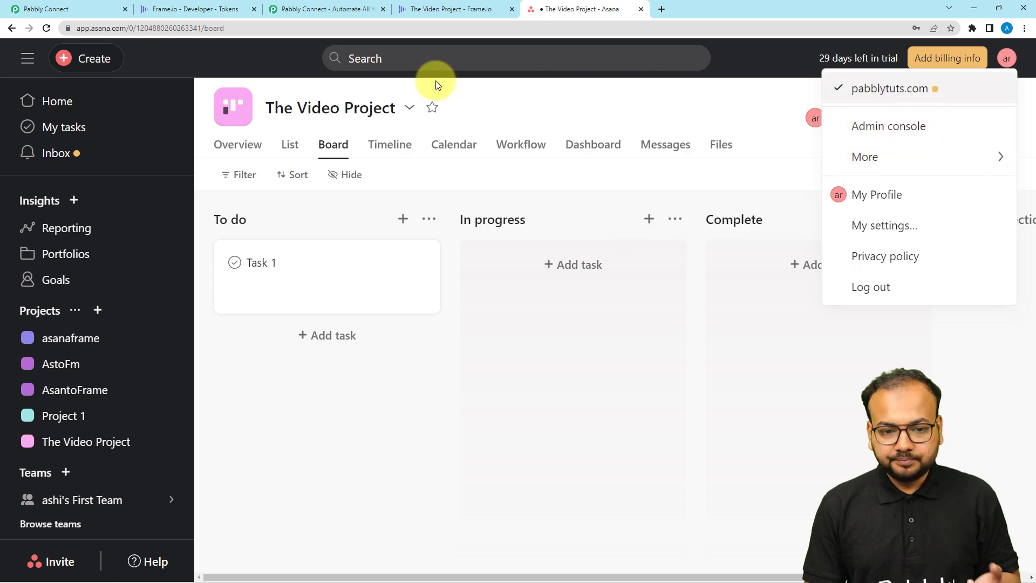
pyautogui.click(54, 9)
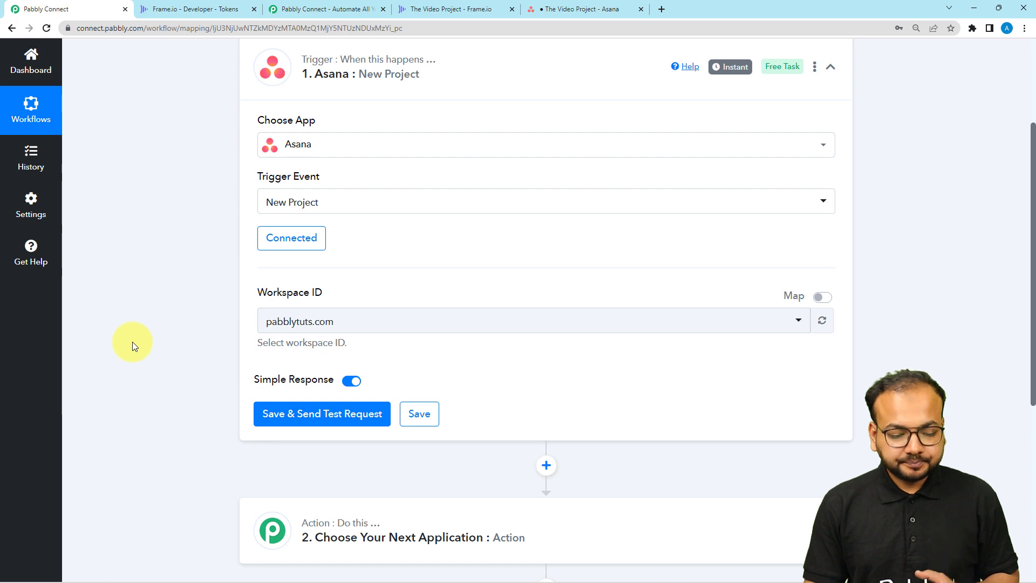
# Save the Asana trigger with workspace pabblytuts.com and send a test request to capture a response.
pyautogui.scroll(-2, 131, 342)
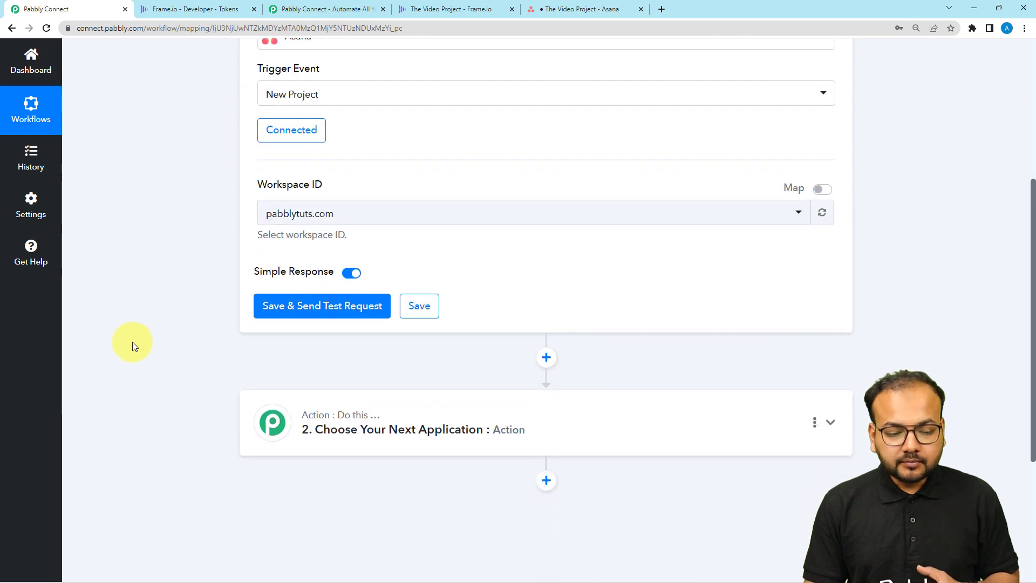
pyautogui.click(283, 313)
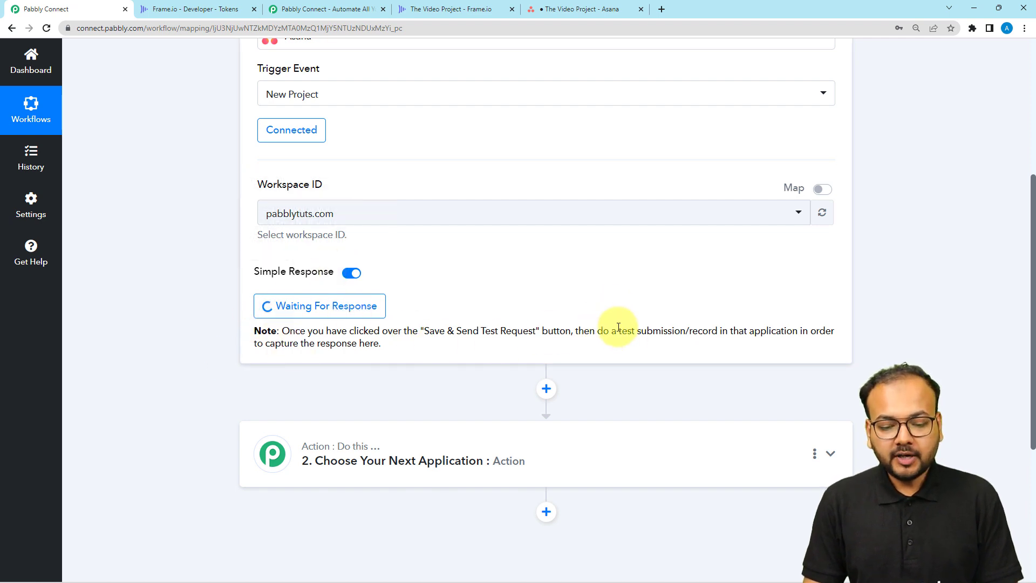
pyautogui.moveTo(618, 331); pyautogui.dragTo(639, 332)
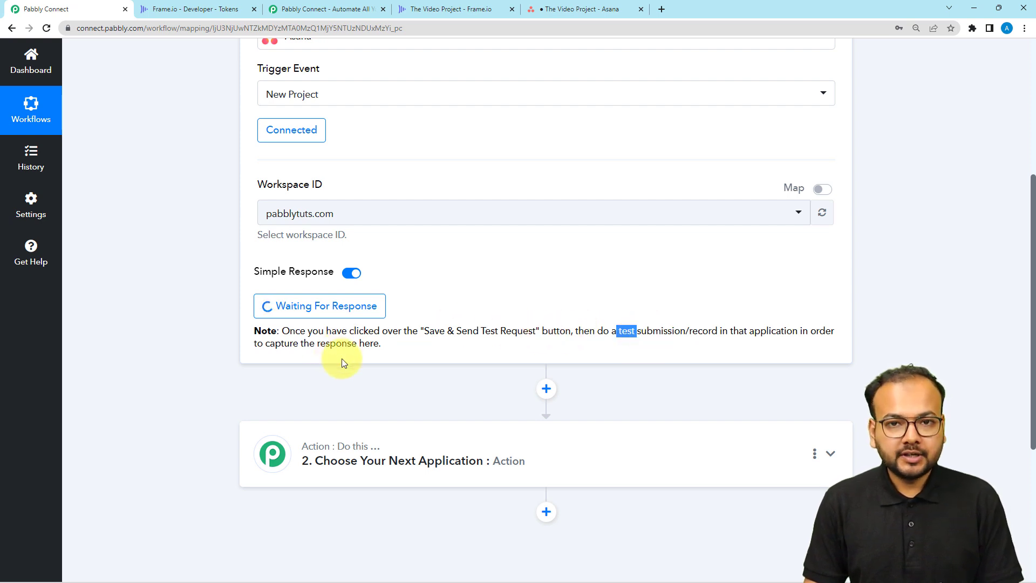
# Switch to Asana and start a new blank project named "Test Poject".
pyautogui.click(553, 10)
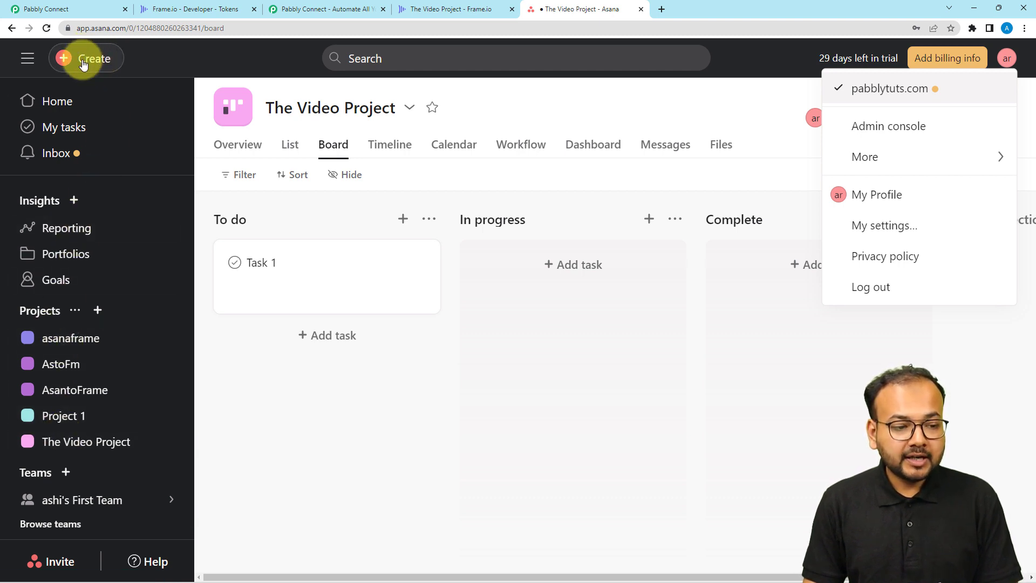
pyautogui.click(85, 61)
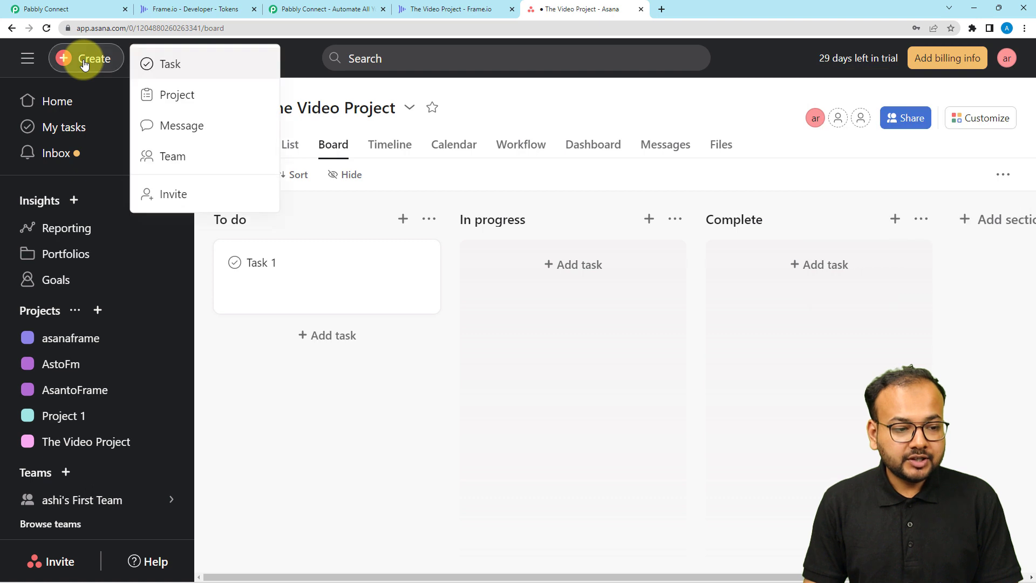
pyautogui.click(155, 106)
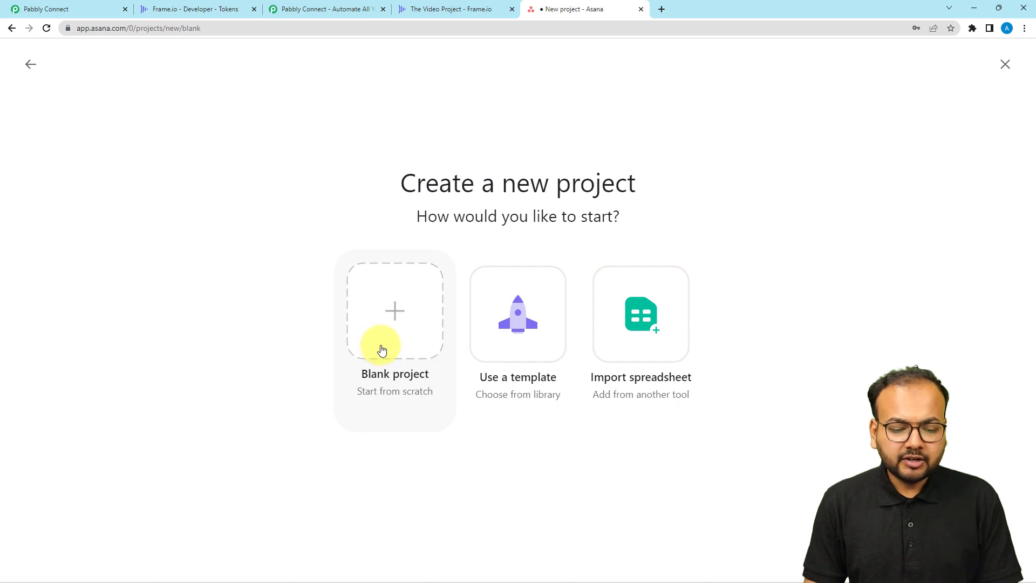
pyautogui.click(382, 350)
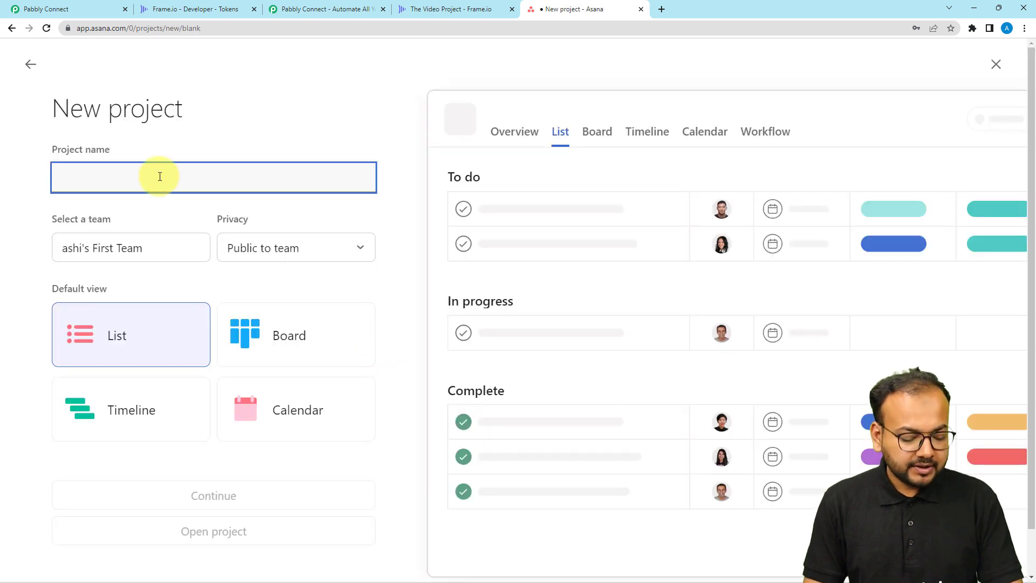
pyautogui.write('Test Poject')
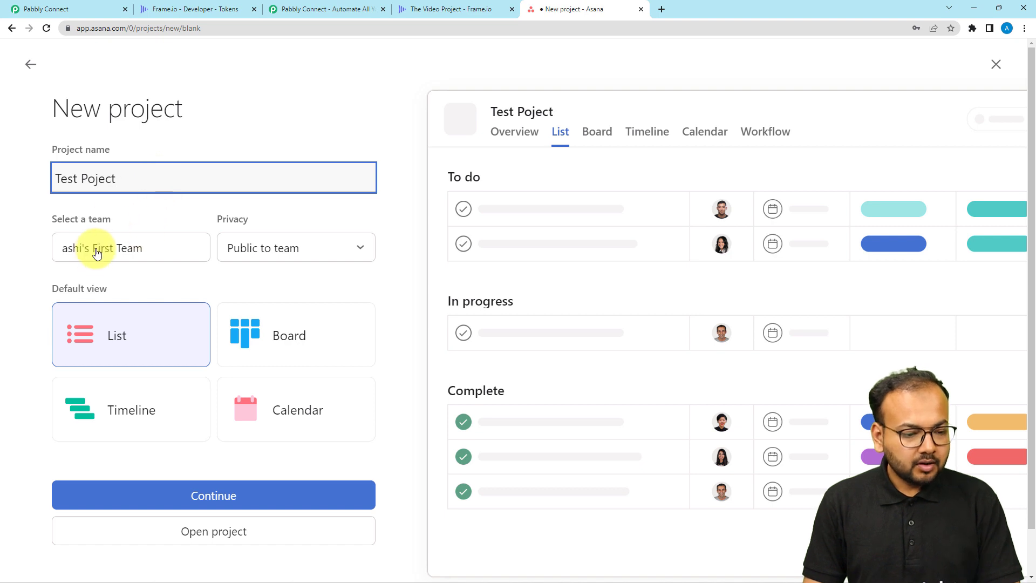
# Review the project's team and privacy options, set its default view to Board and continue with the project creation.
pyautogui.click(155, 262)
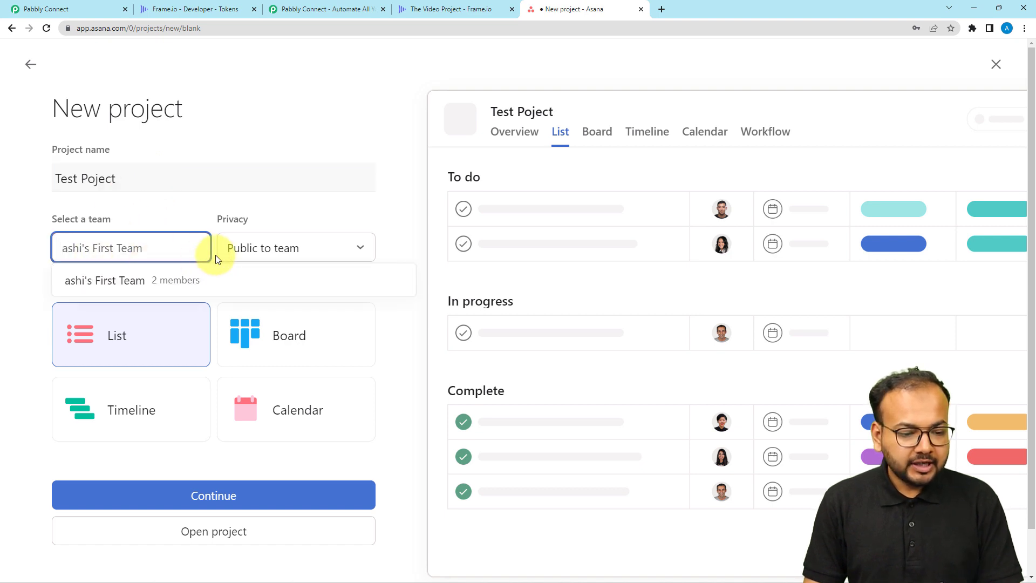
pyautogui.click(256, 252)
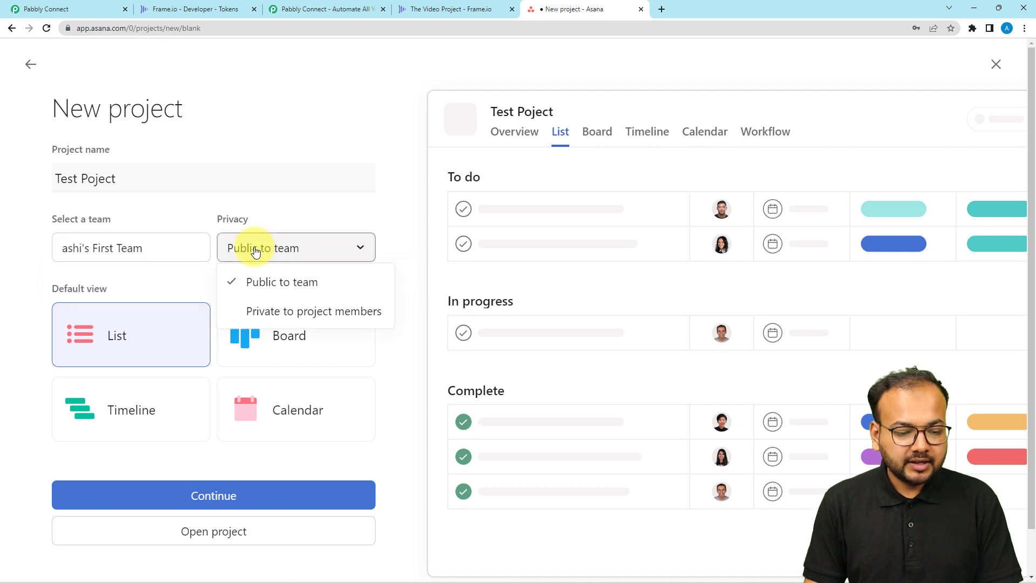
pyautogui.click(18, 260)
pyautogui.scroll(-1, 19, 260)
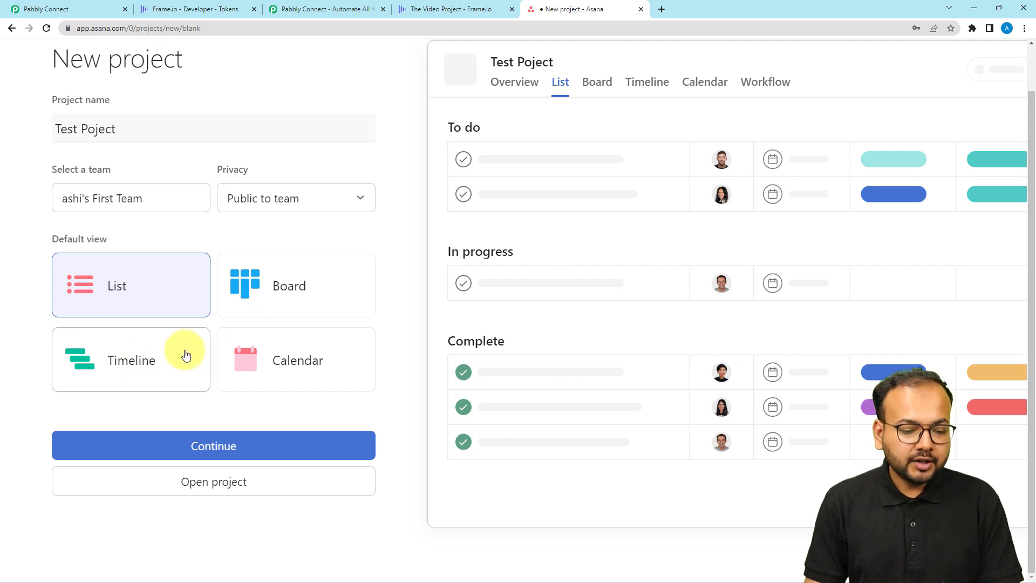
pyautogui.click(287, 306)
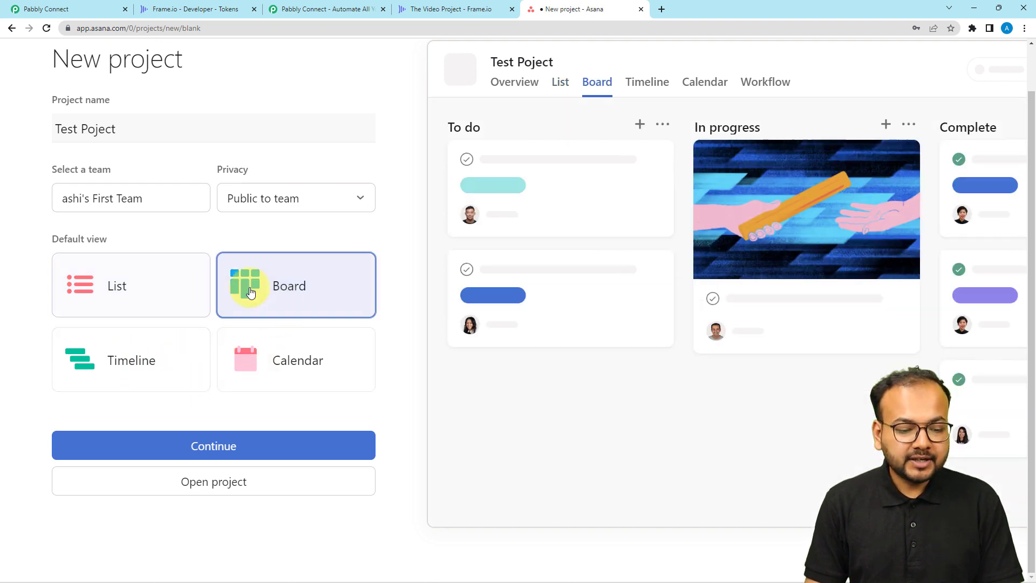
pyautogui.click(192, 447)
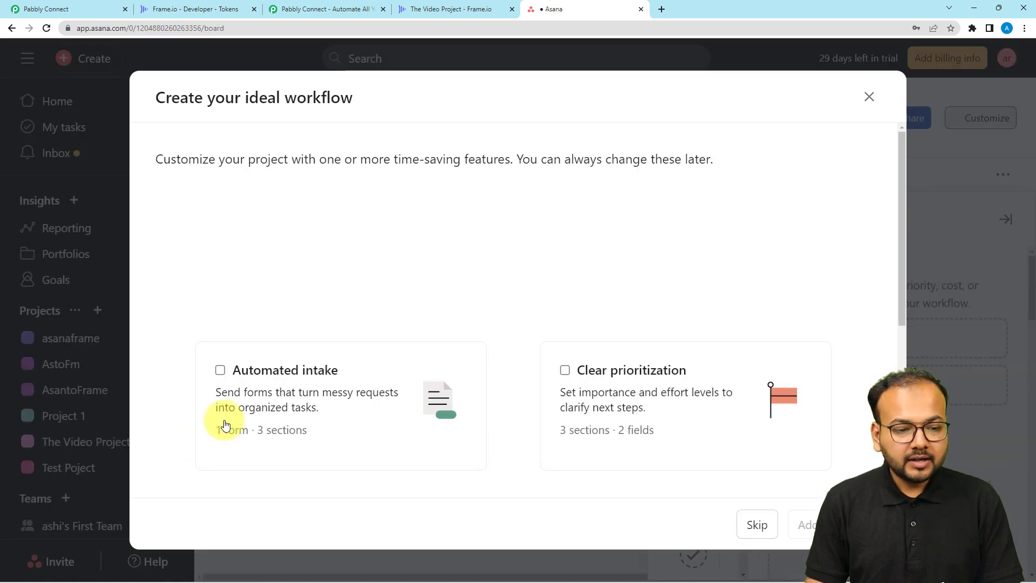
# Review the suggested workflow features, add Visible progress to the new Asana project and close its customization options.
pyautogui.scroll(-2, 359, 283)
pyautogui.scroll(-2, 360, 285)
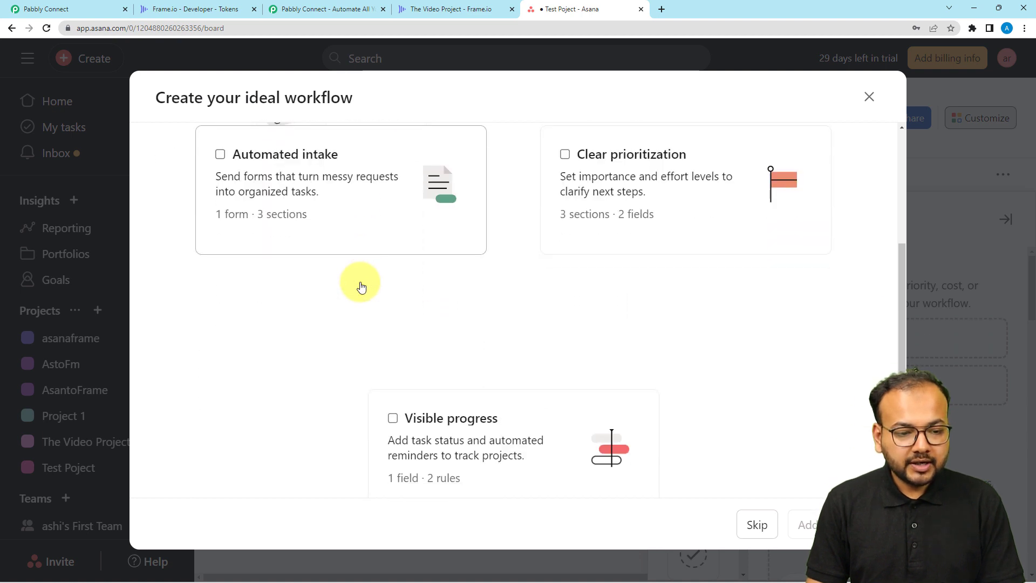
pyautogui.scroll(-1, 361, 287)
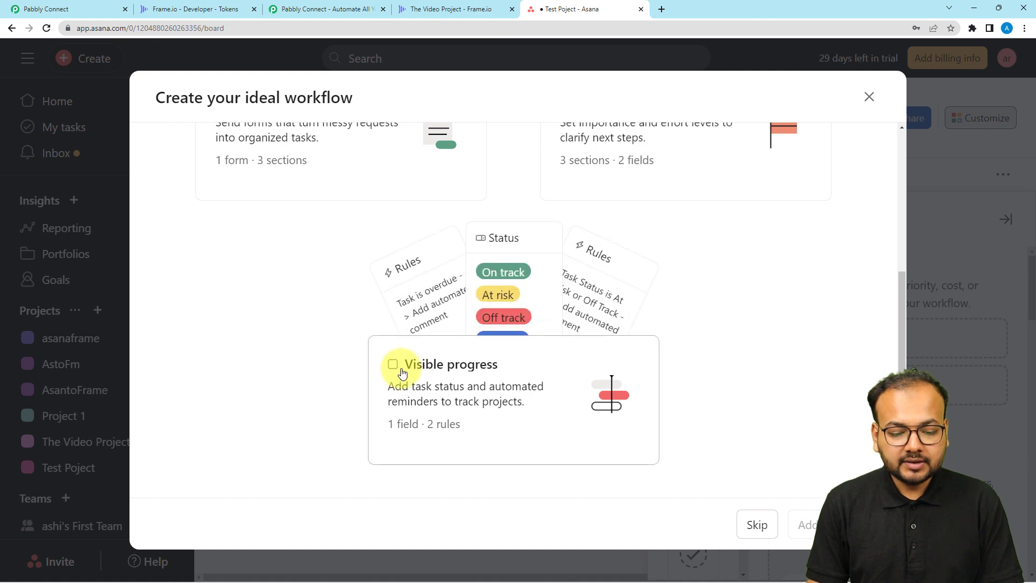
pyautogui.scroll(3, 402, 373)
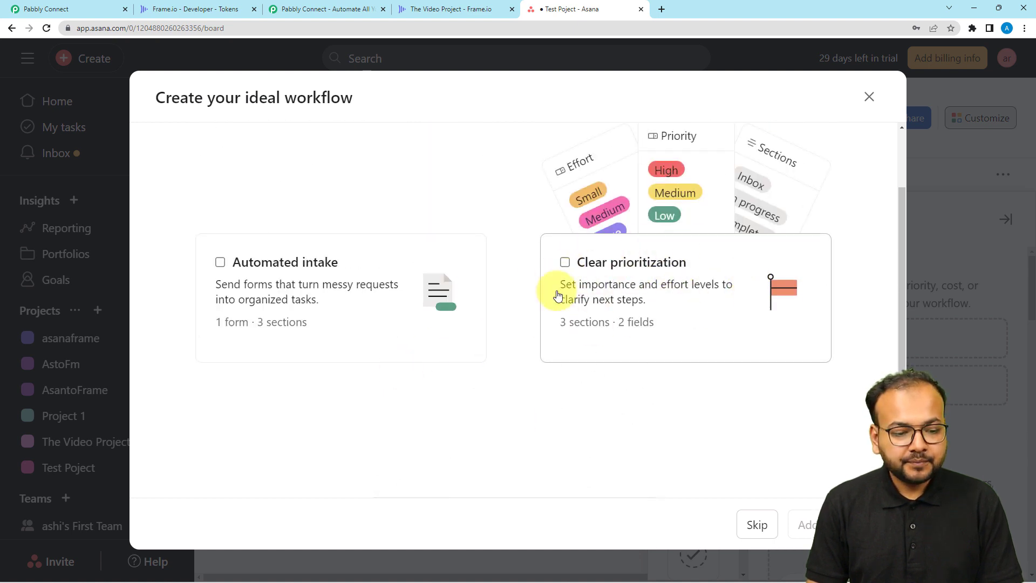
pyautogui.scroll(-3, 527, 313)
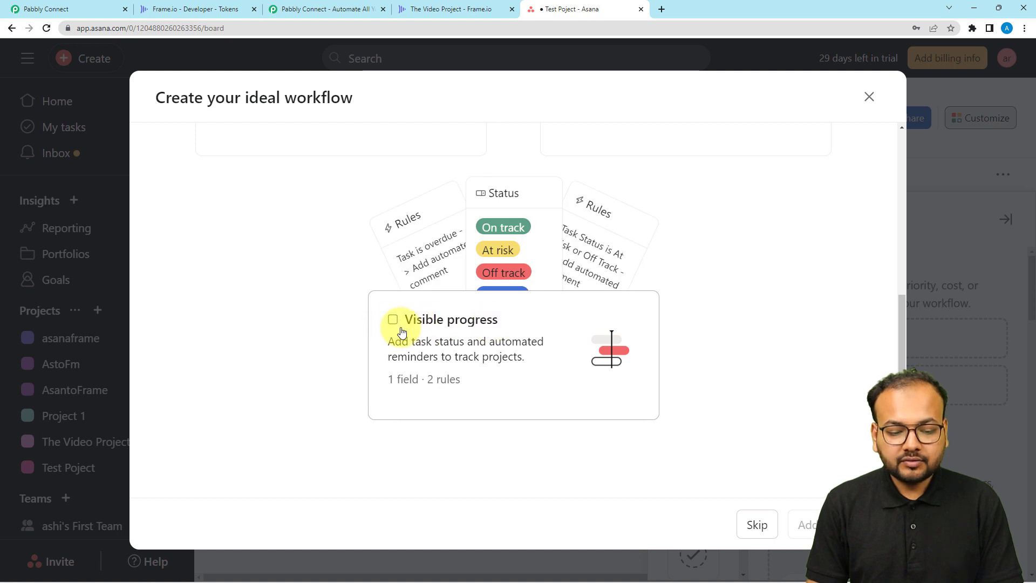
pyautogui.click(393, 320)
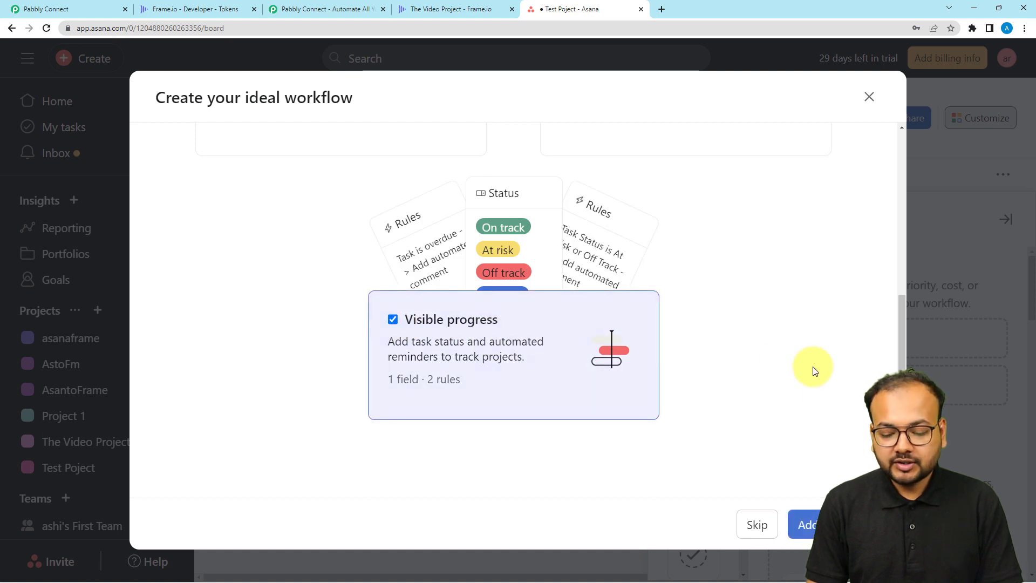
pyautogui.click(808, 525)
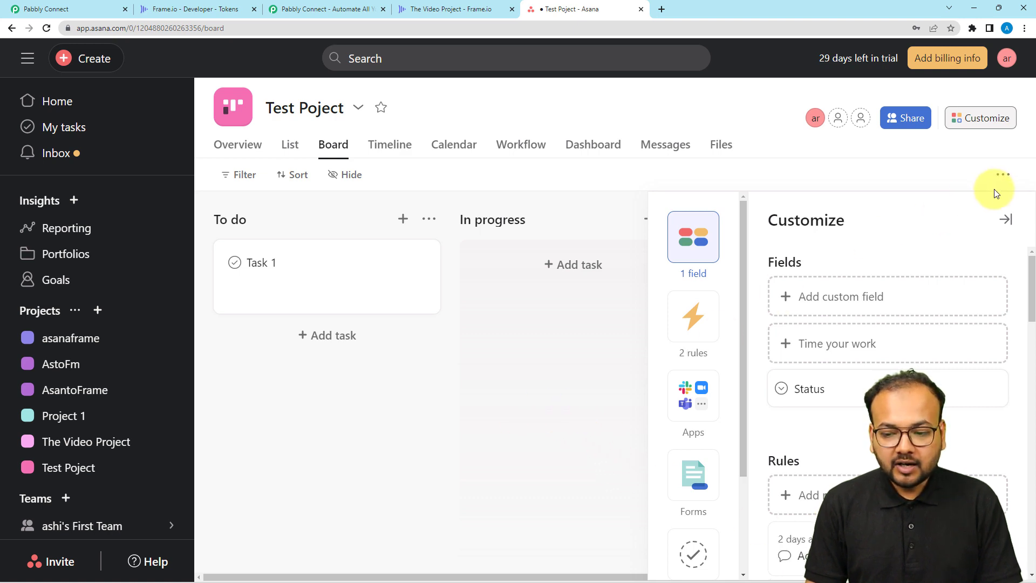
pyautogui.click(1005, 223)
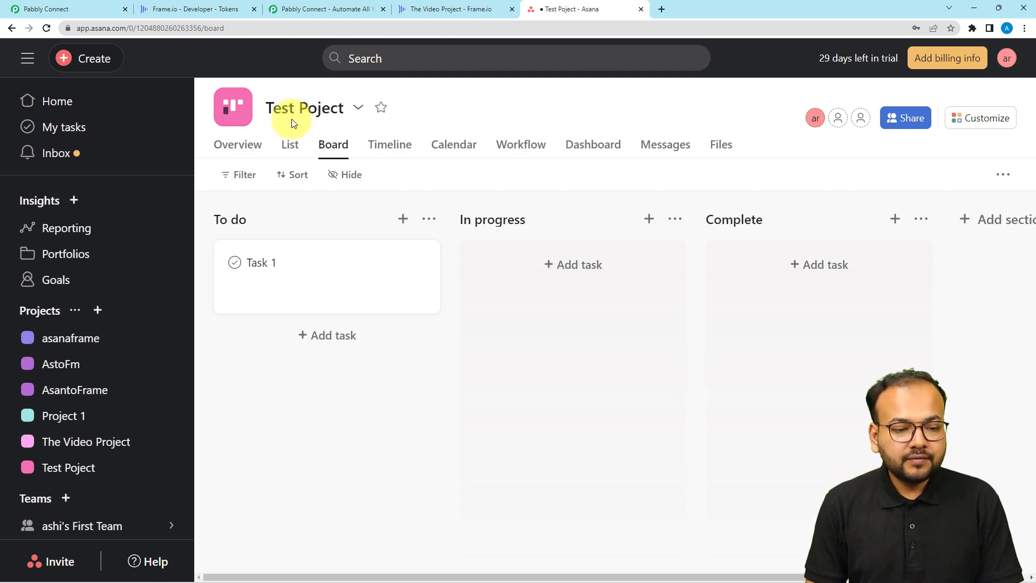
# Switch to the Pabbly Connect workflow and examine the response fields captured from the new Asana project.
pyautogui.click(99, 11)
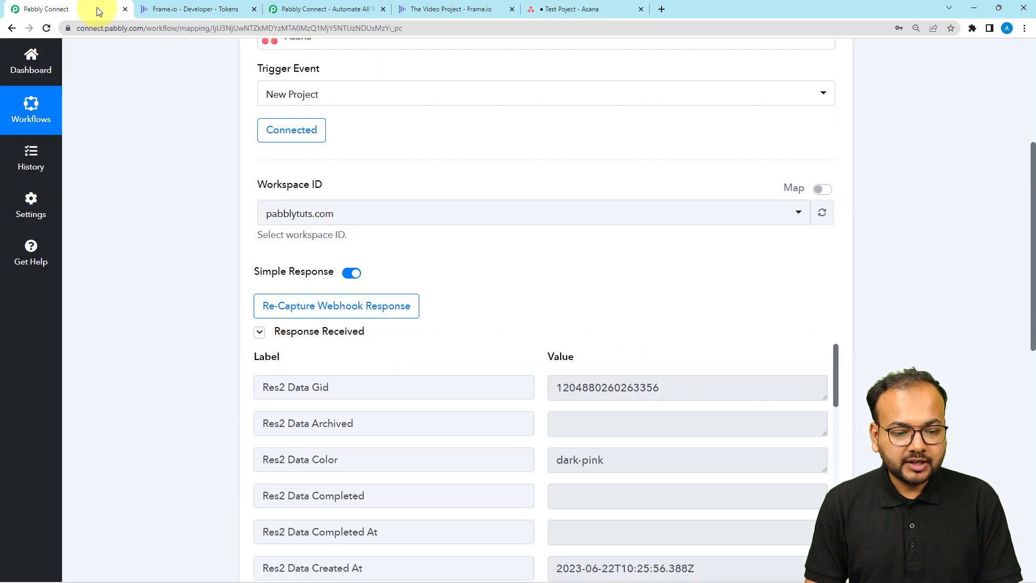
pyautogui.scroll(-4, 122, 274)
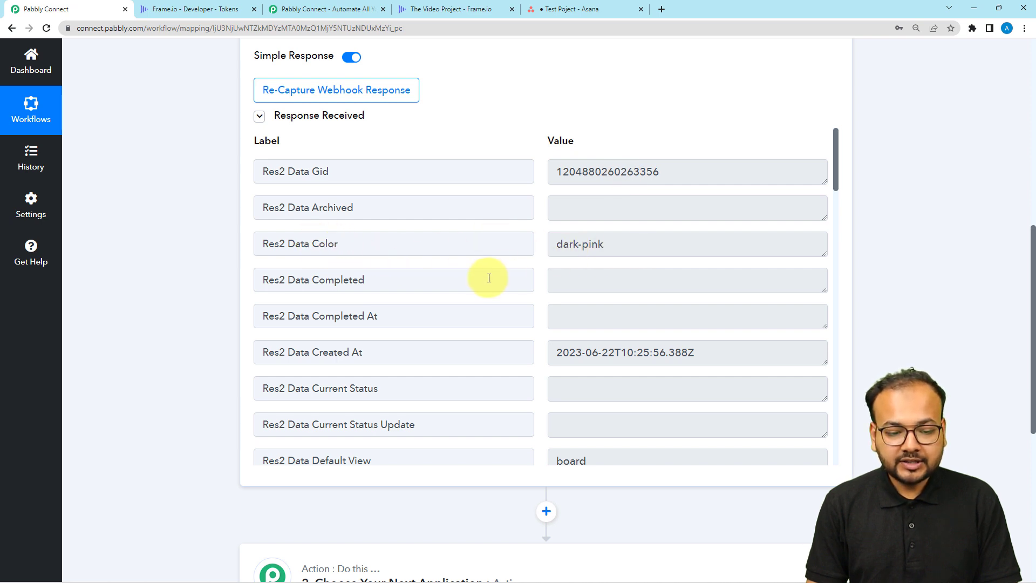
pyautogui.scroll(-2, 489, 278)
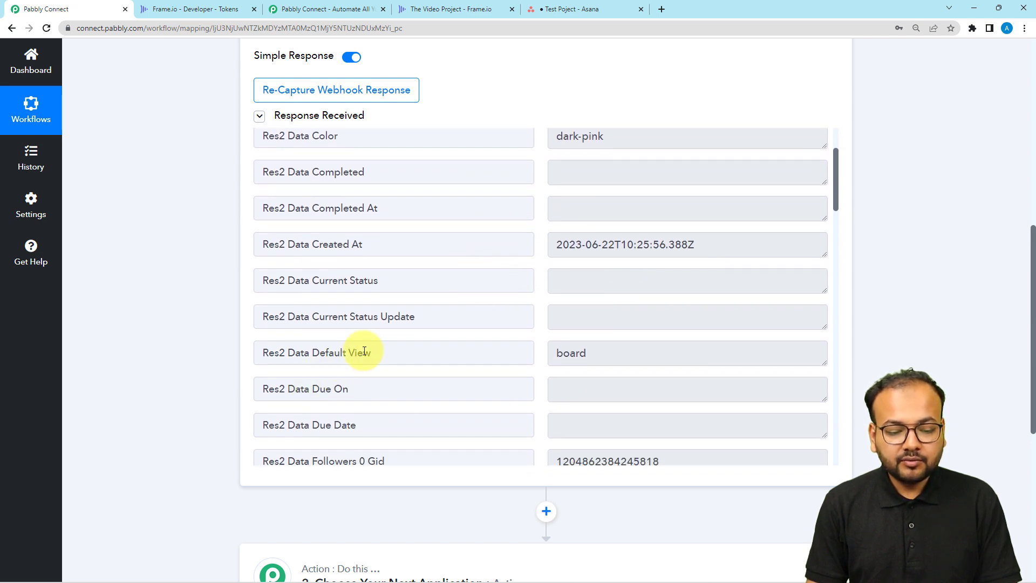
pyautogui.moveTo(552, 243); pyautogui.dragTo(648, 264)
pyautogui.scroll(-5, 434, 318)
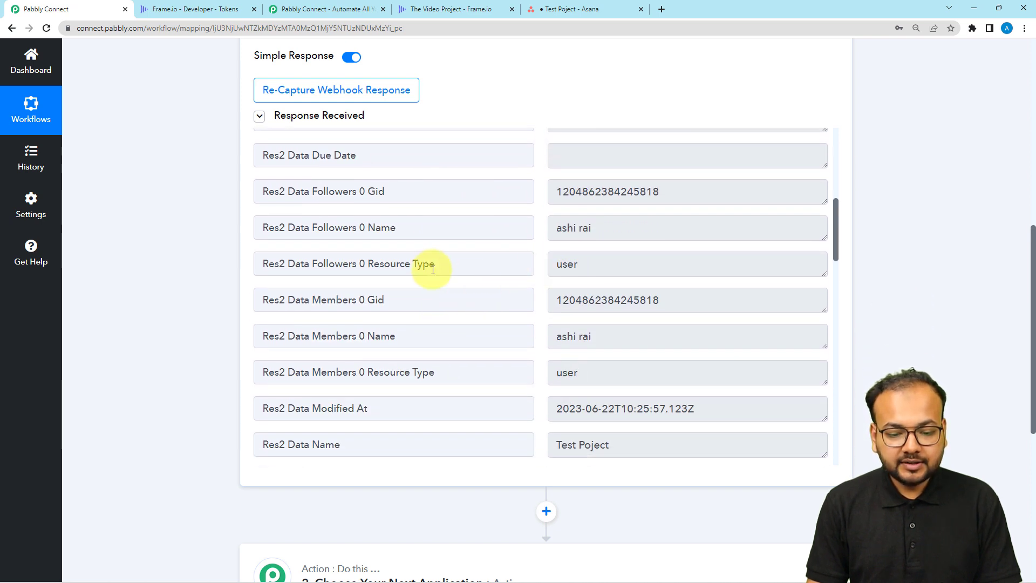
pyautogui.scroll(-2, 428, 273)
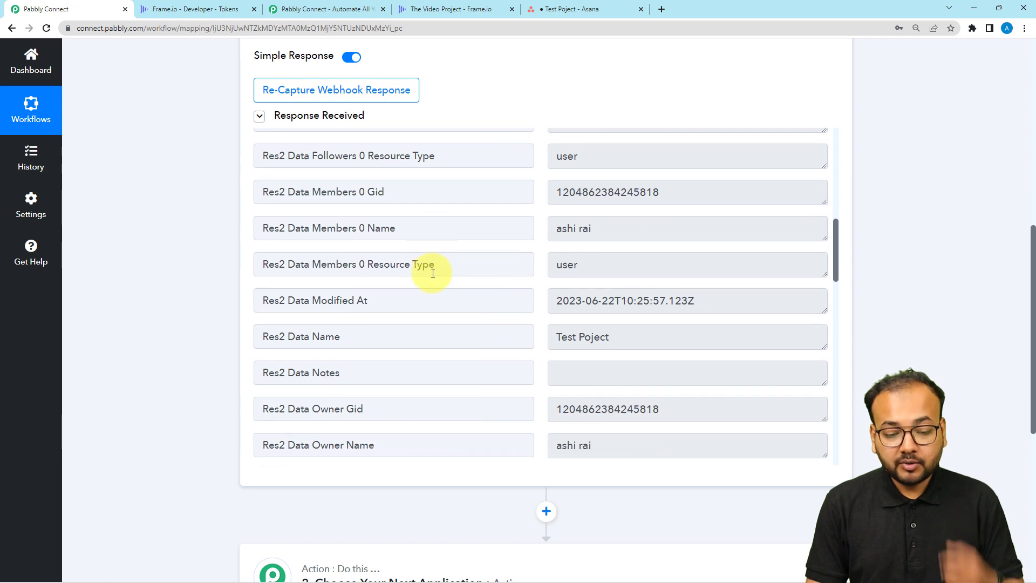
pyautogui.scroll(-3, 433, 273)
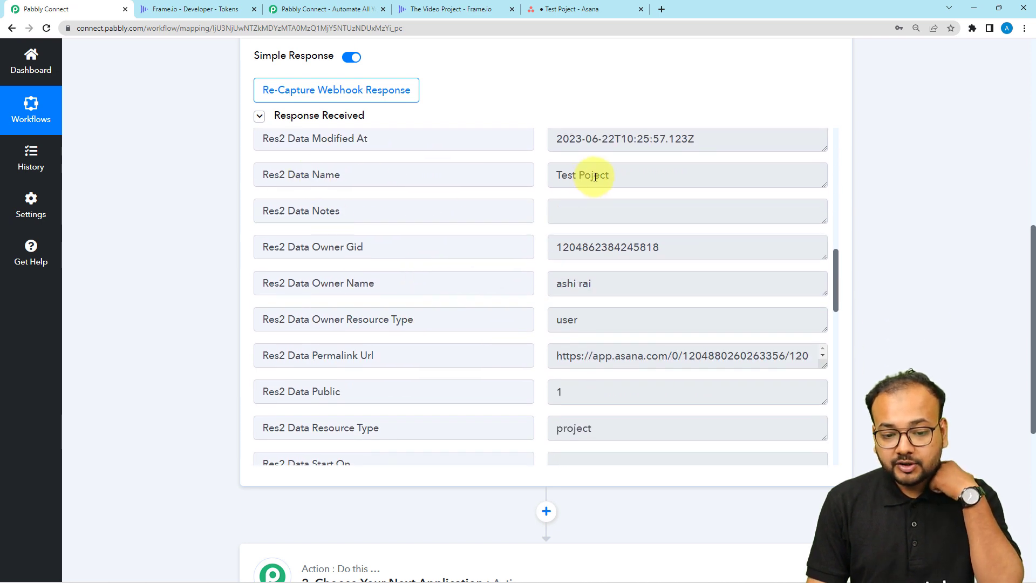
pyautogui.scroll(-6, 443, 314)
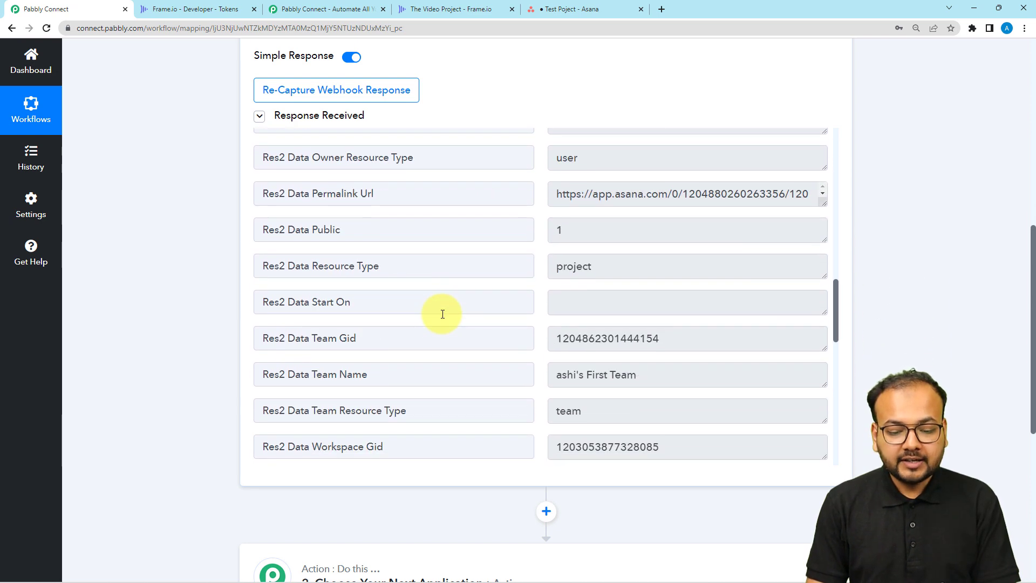
pyautogui.scroll(-4, 442, 314)
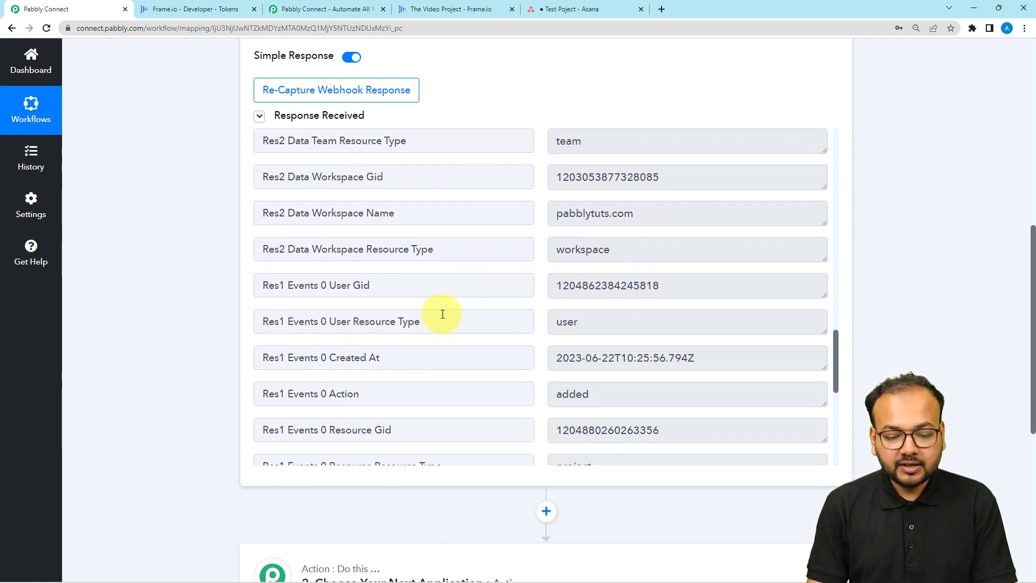
pyautogui.scroll(-5, 442, 314)
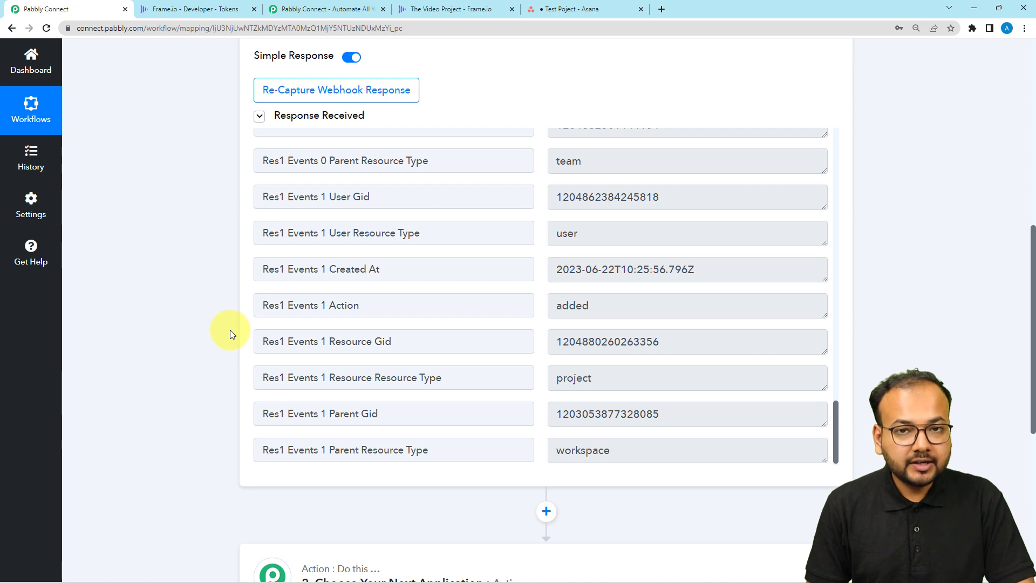
# Set the workflow's action application to Frame.io with the action event Create Project.
pyautogui.scroll(-5, 230, 329)
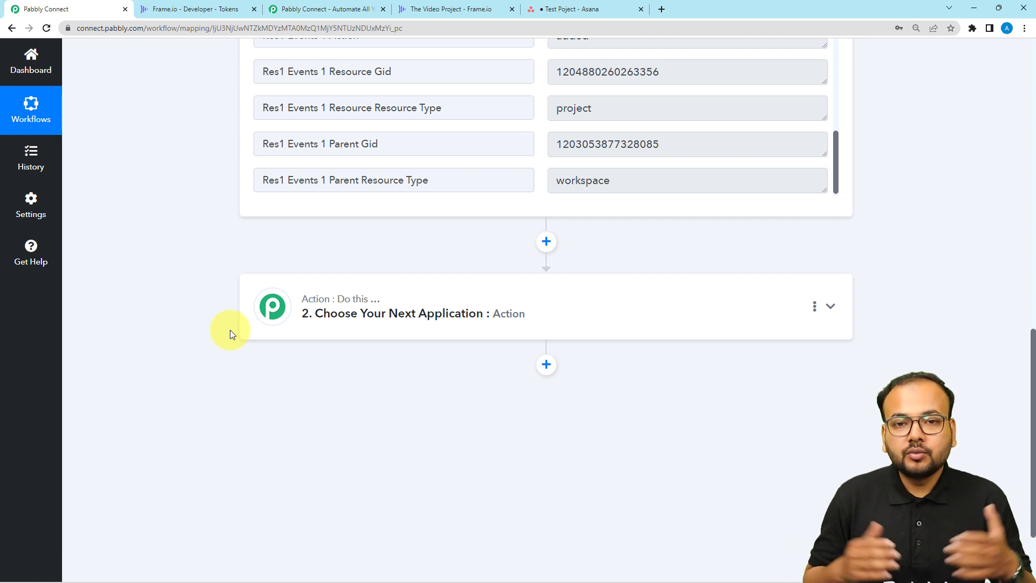
pyautogui.click(389, 312)
pyautogui.click(360, 216)
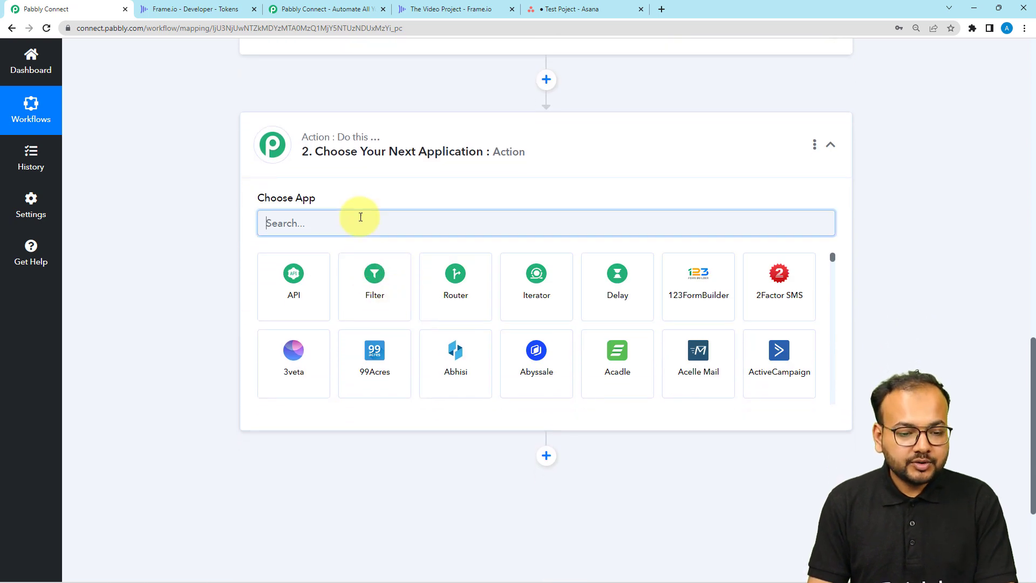
pyautogui.write('fr')
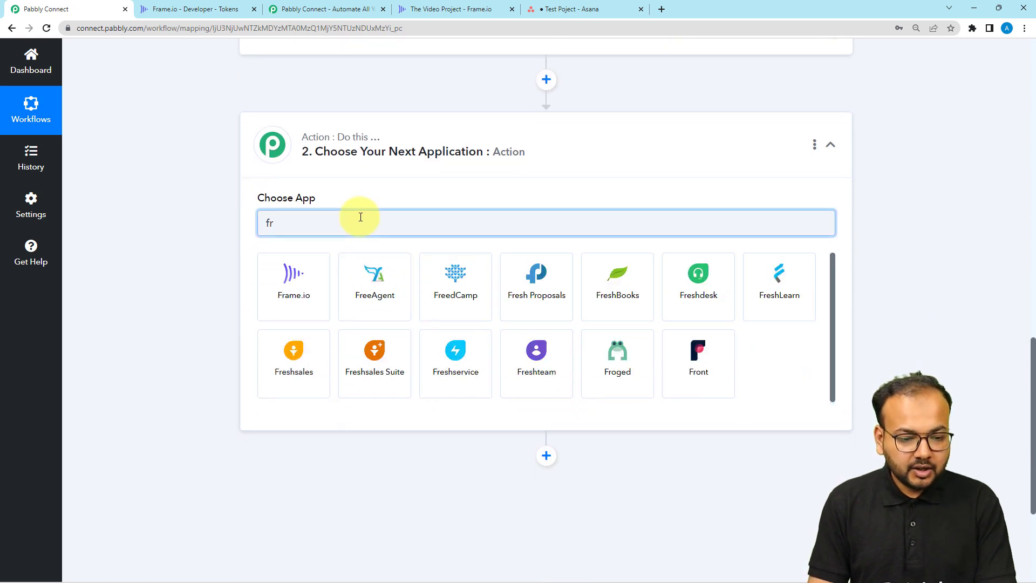
pyautogui.click(311, 277)
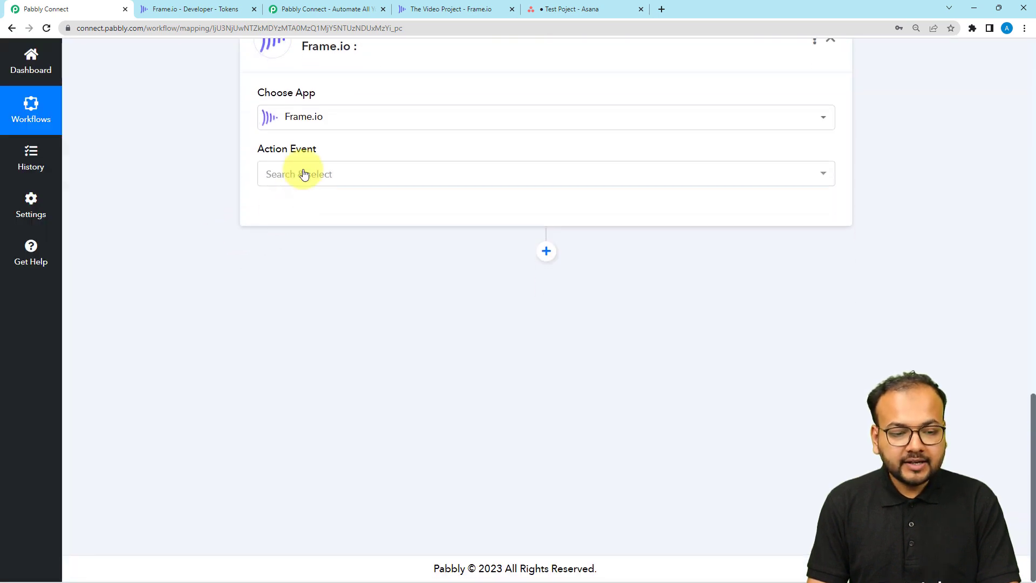
pyautogui.click(304, 174)
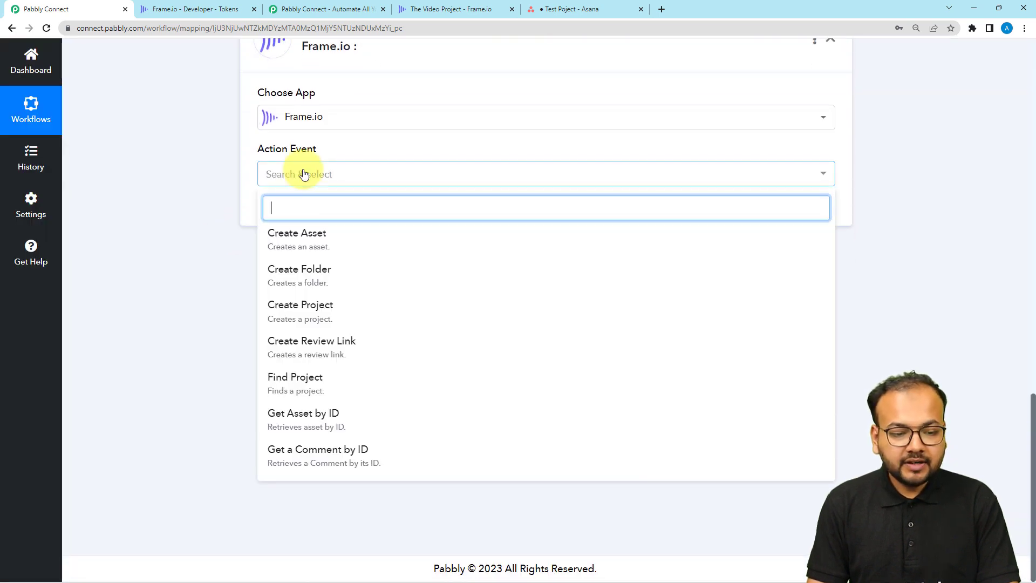
pyautogui.click(301, 307)
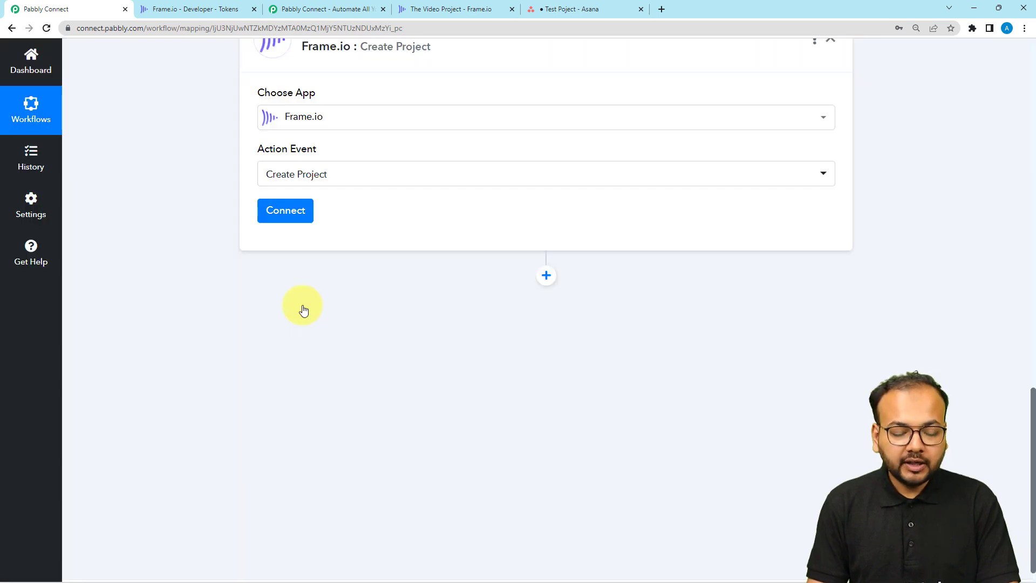
# Start adding a new Frame.io connection for the action and read how to obtain its token.
pyautogui.click(283, 222)
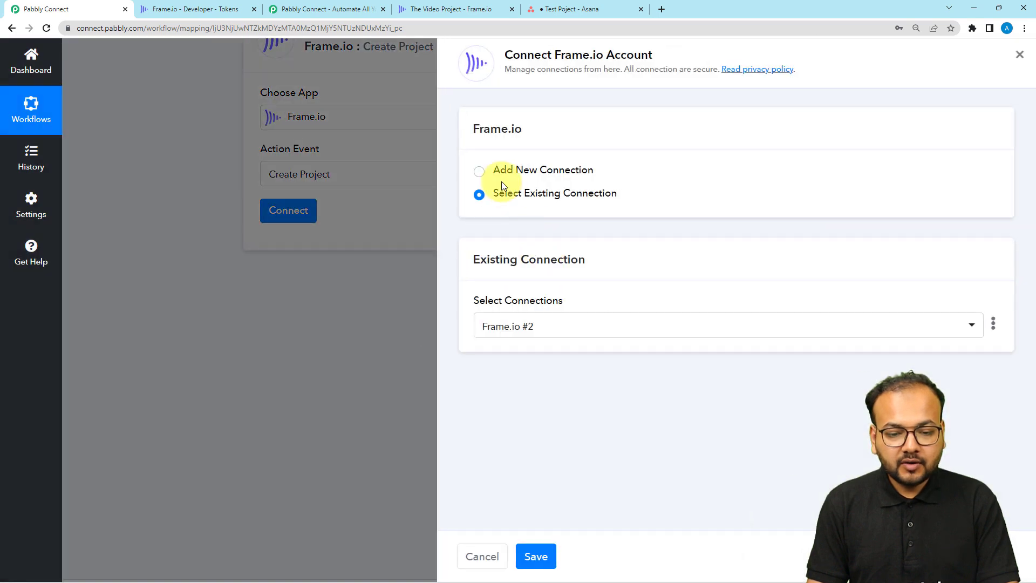
pyautogui.click(479, 171)
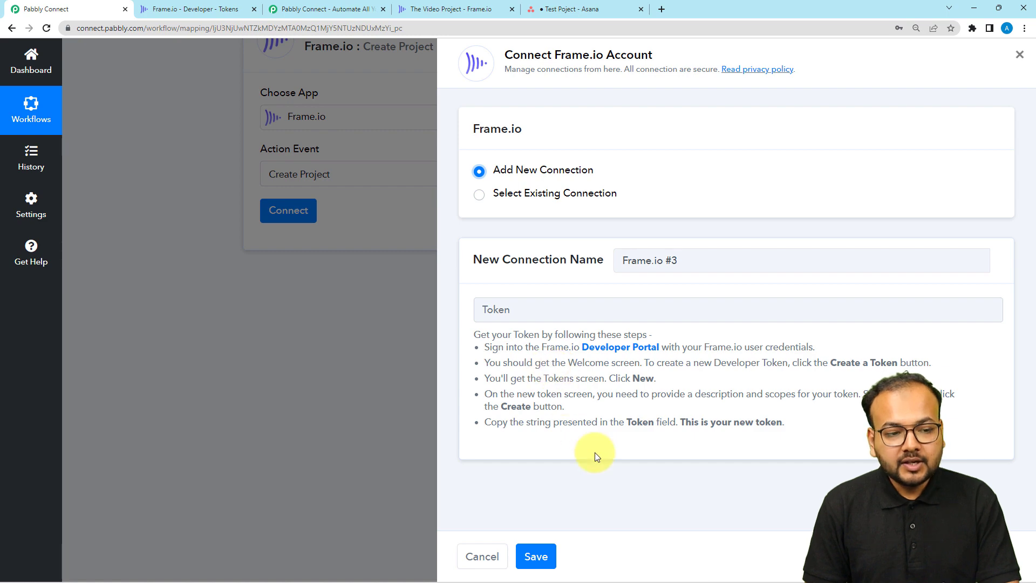
pyautogui.click(193, 10)
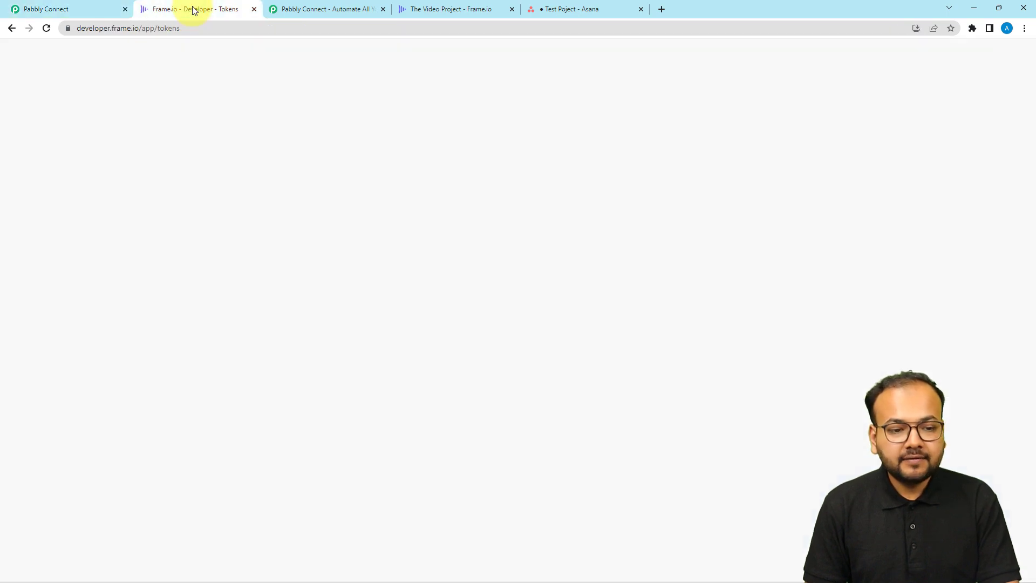
pyautogui.click(91, 5)
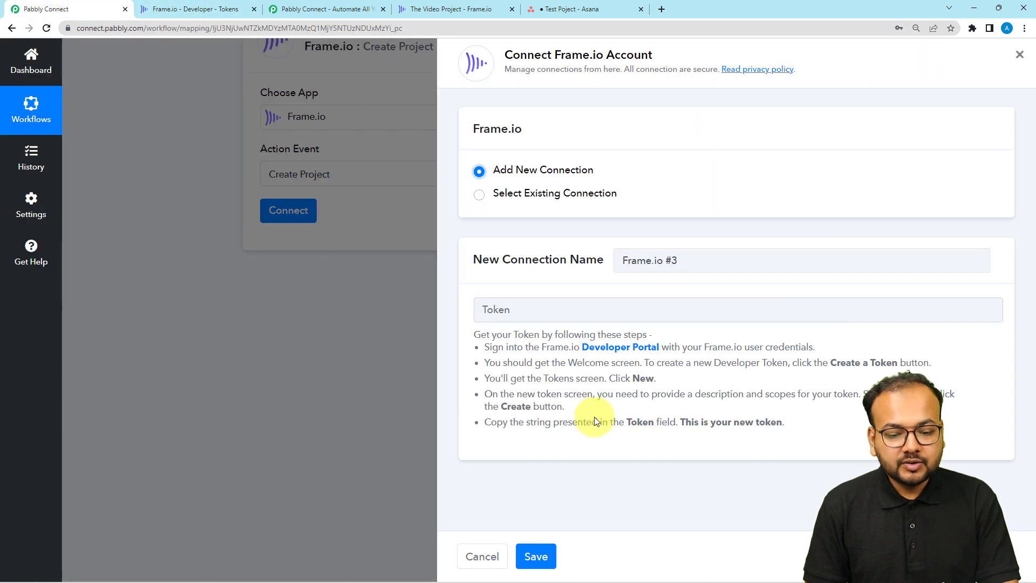
# Go to the Frame.io Developer Portal linked in the token instructions and start creating a new API token.
pyautogui.click(601, 347)
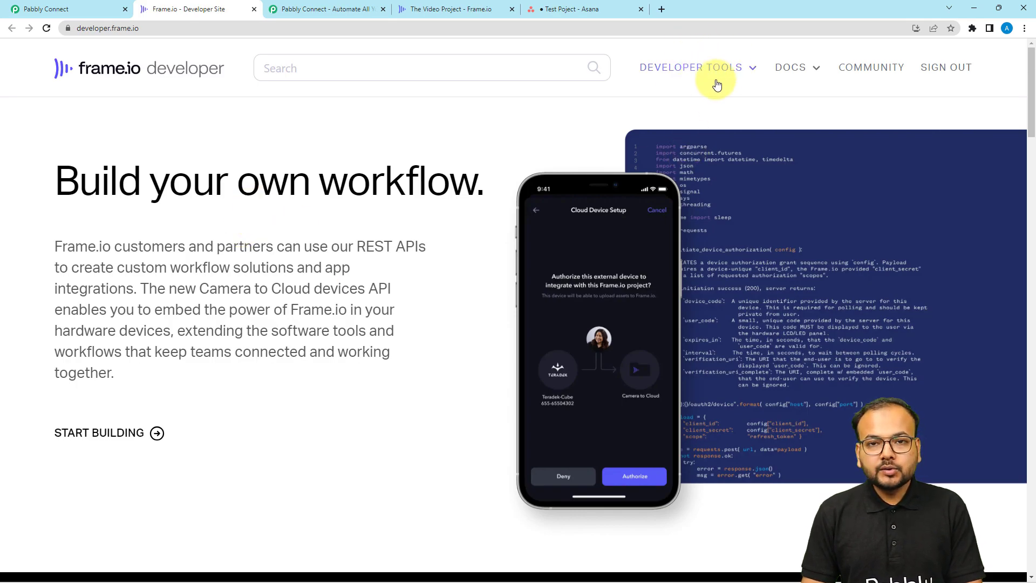
pyautogui.click(684, 68)
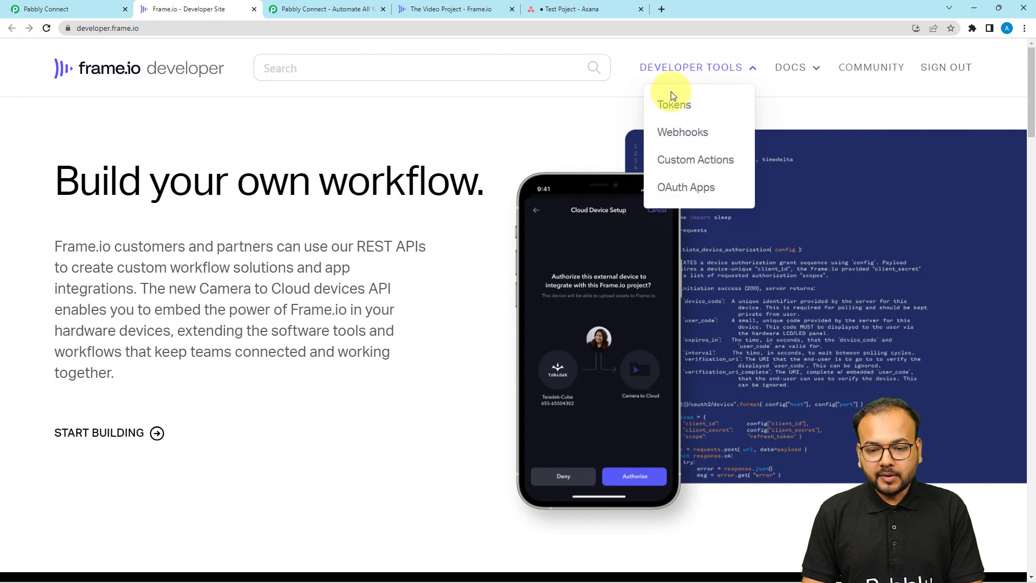
pyautogui.click(674, 105)
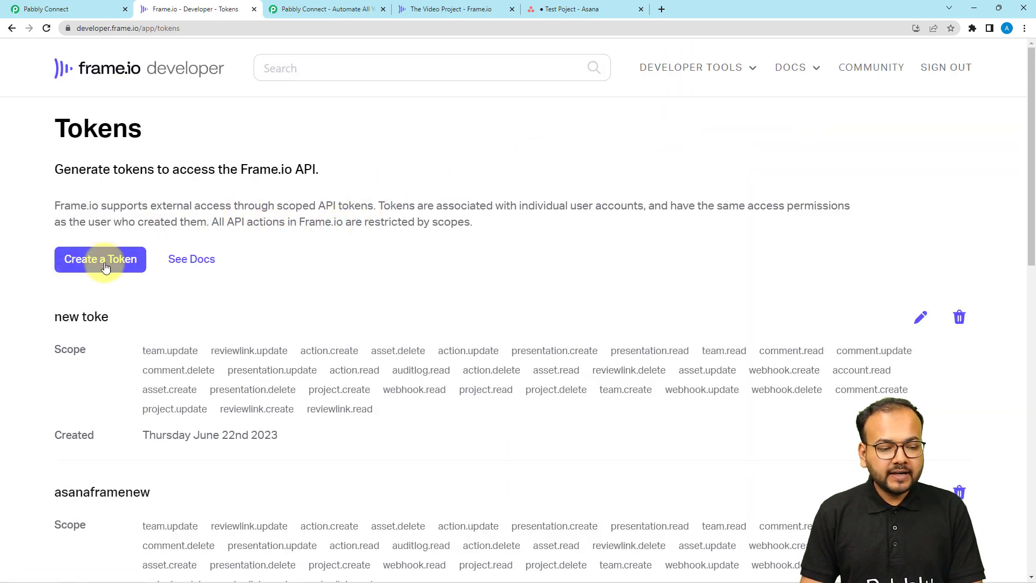
pyautogui.click(104, 260)
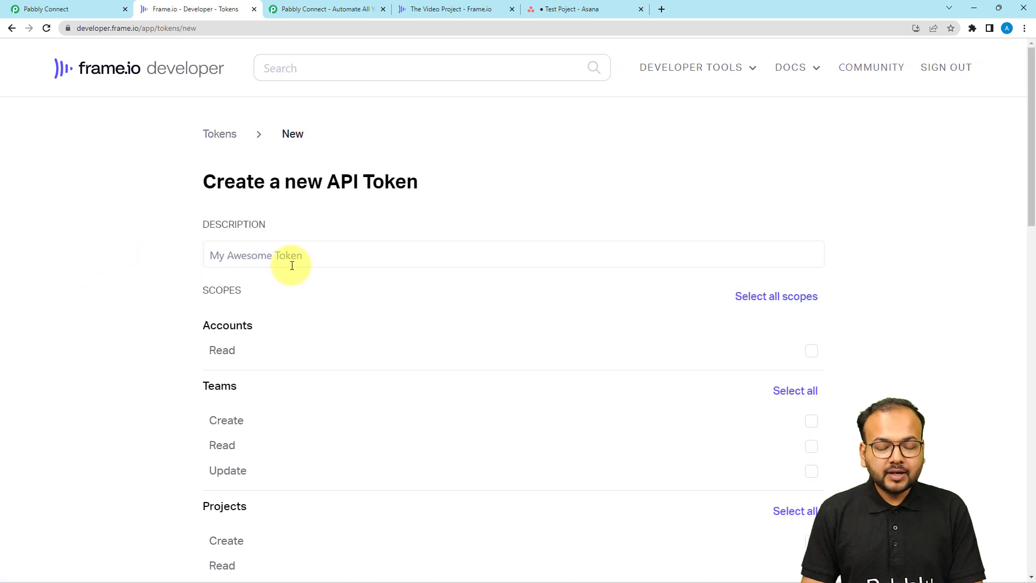
# Create a Frame.io API token with the description "test" and all scopes selected.
pyautogui.click(313, 261)
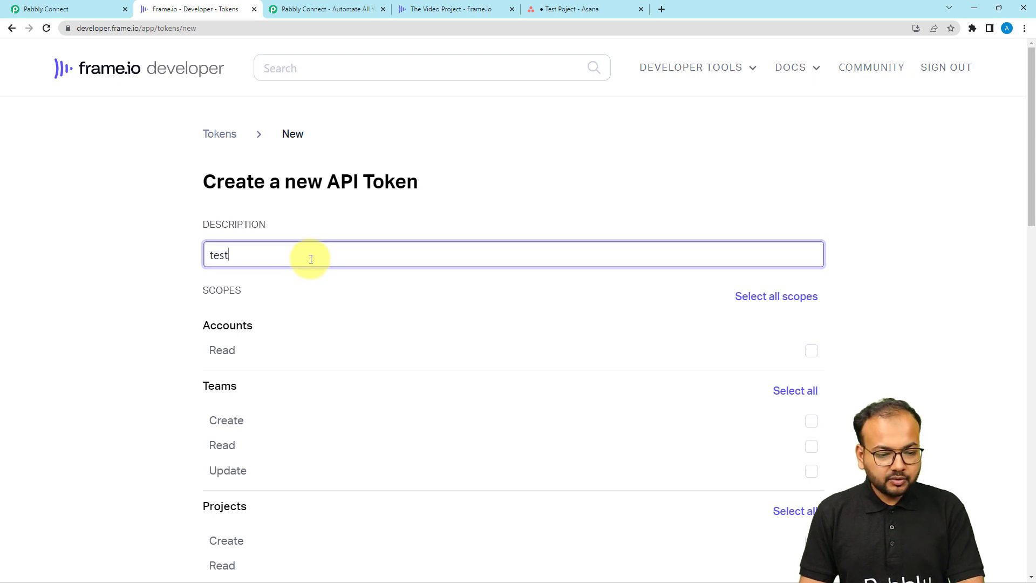
pyautogui.click(179, 278)
pyautogui.scroll(-1, 177, 275)
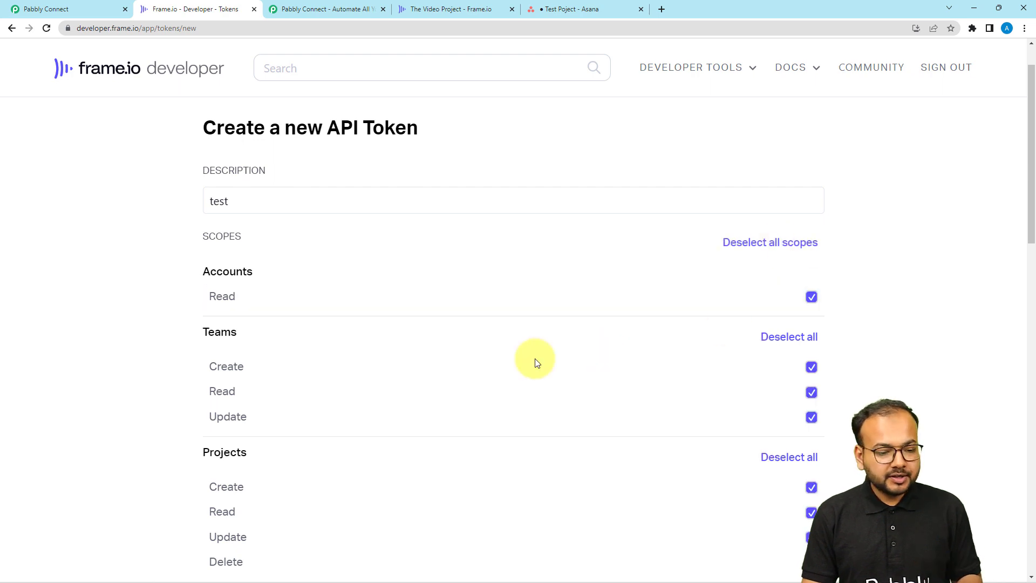
pyautogui.scroll(-3, 164, 357)
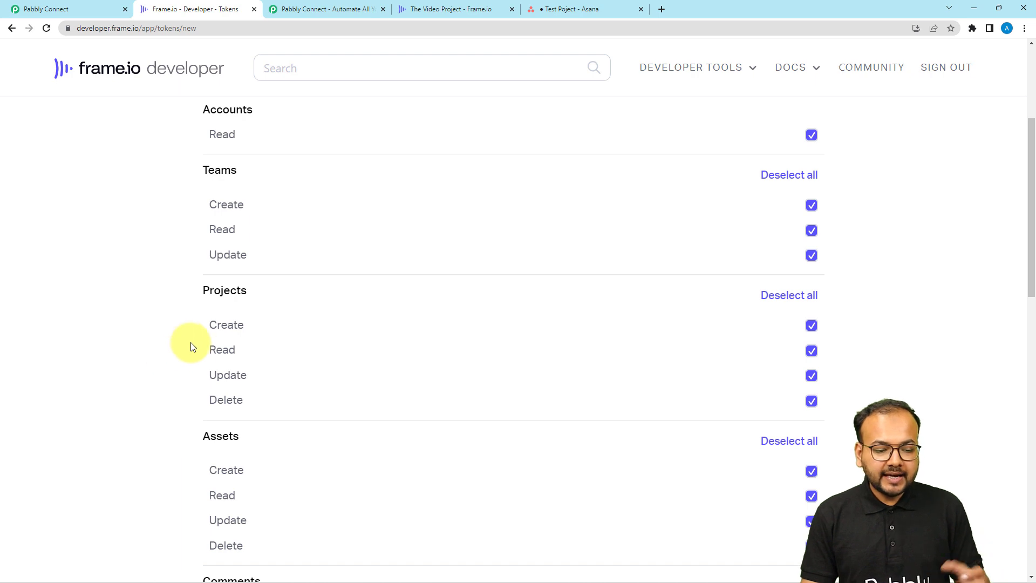
pyautogui.scroll(-3, 160, 416)
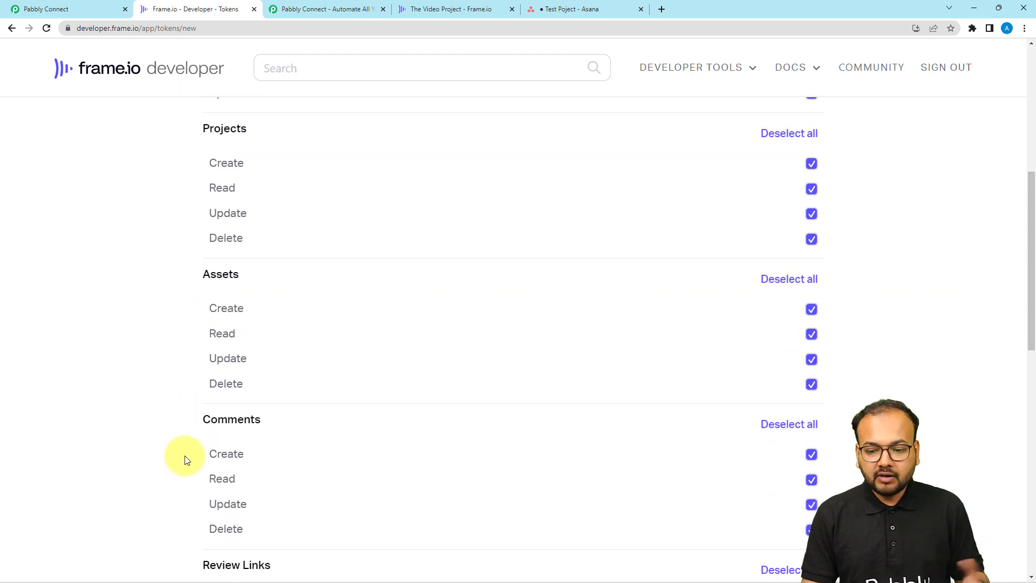
pyautogui.scroll(-10, 184, 455)
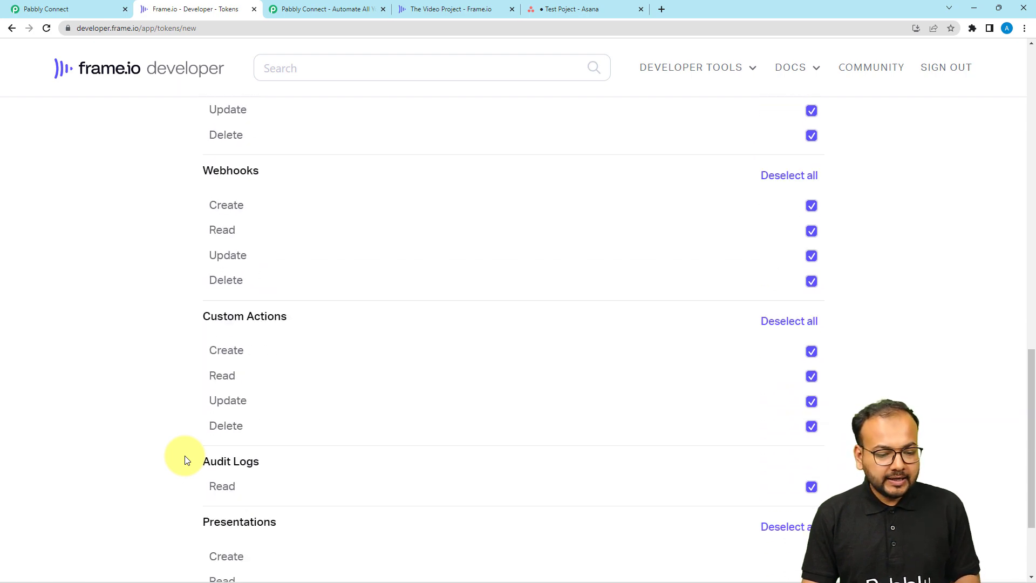
pyautogui.scroll(-3, 185, 455)
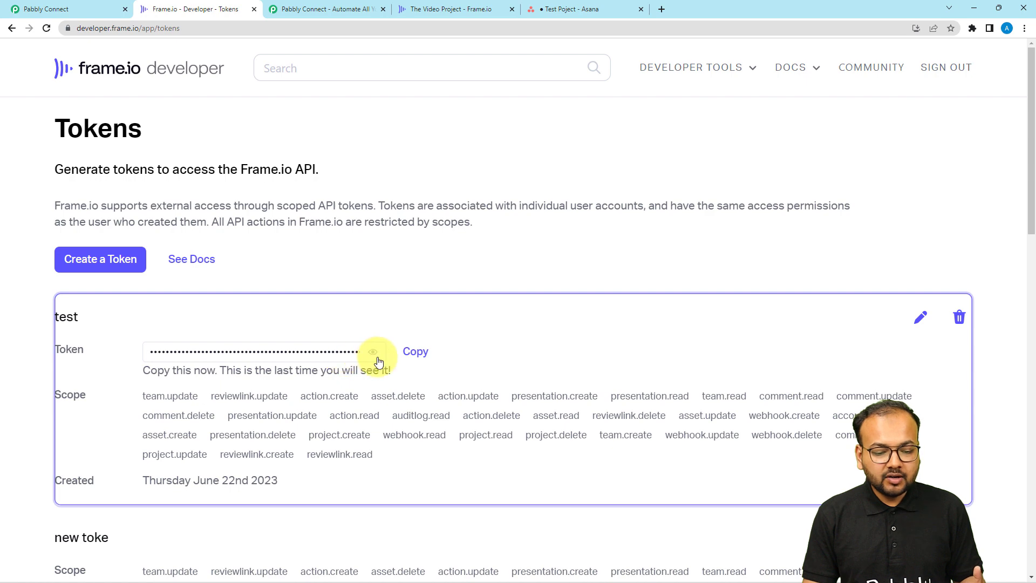
# Copy the new API token, paste it into the Token field of the Frame.io connection in Pabbly Connect and save the connection.
pyautogui.click(411, 360)
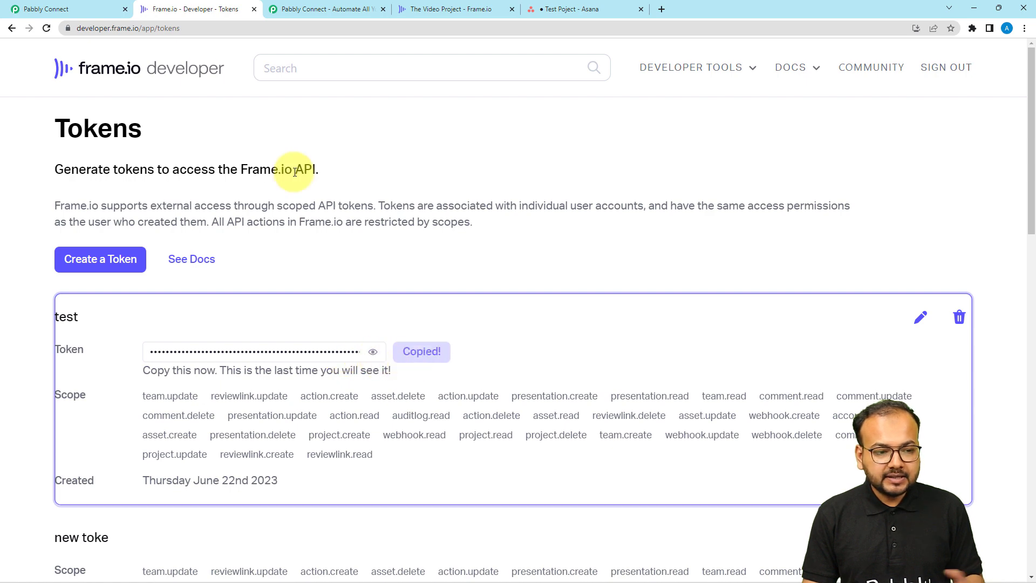
pyautogui.click(36, 7)
pyautogui.rightClick(500, 311)
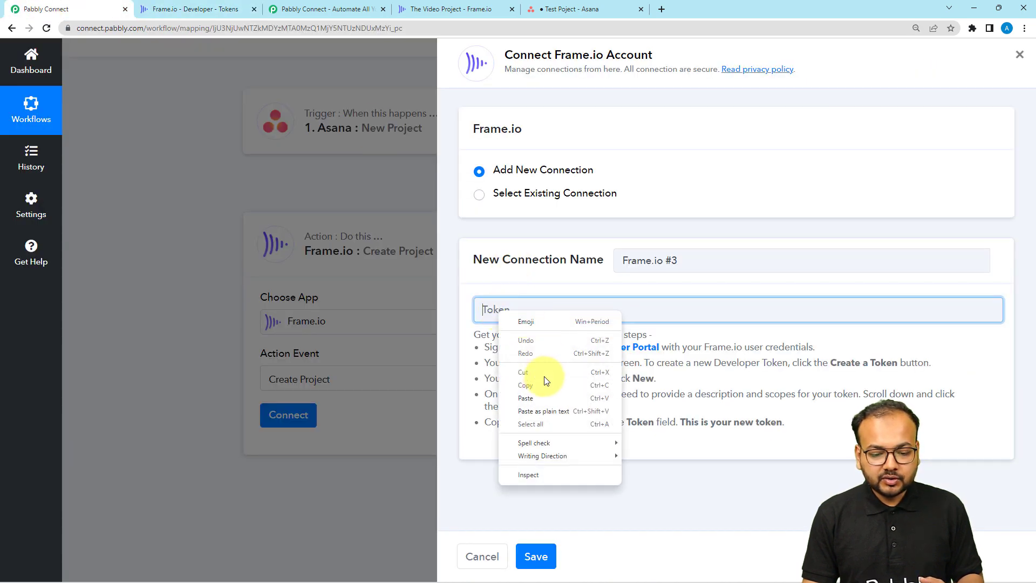
pyautogui.click(539, 396)
pyautogui.click(541, 552)
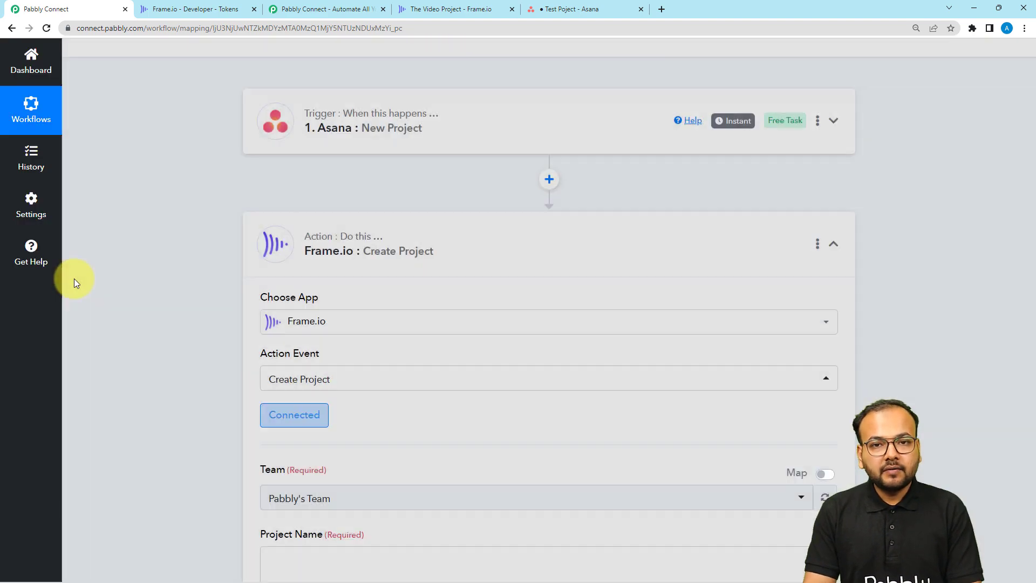
# Review the Create Project action's fields and compare its Team selection with the team shown in the Frame.io account.
pyautogui.scroll(-3, 102, 294)
pyautogui.scroll(-3, 102, 293)
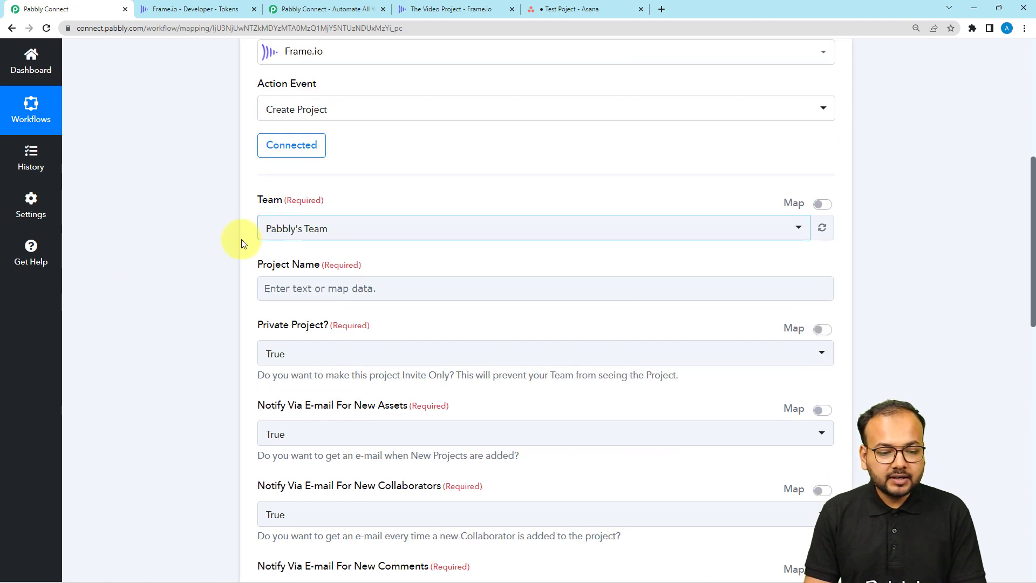
pyautogui.scroll(-2, 227, 241)
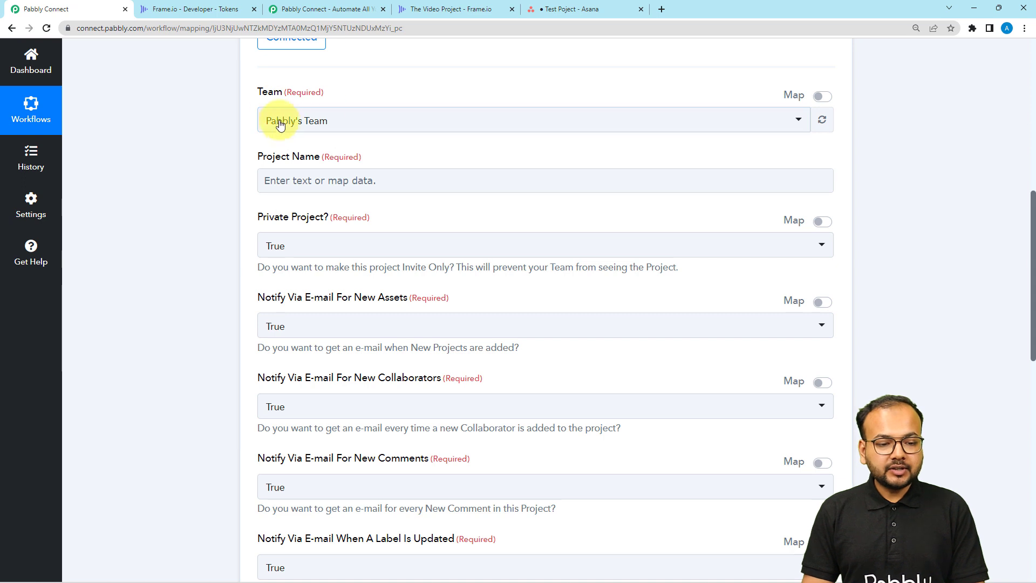
pyautogui.click(544, 8)
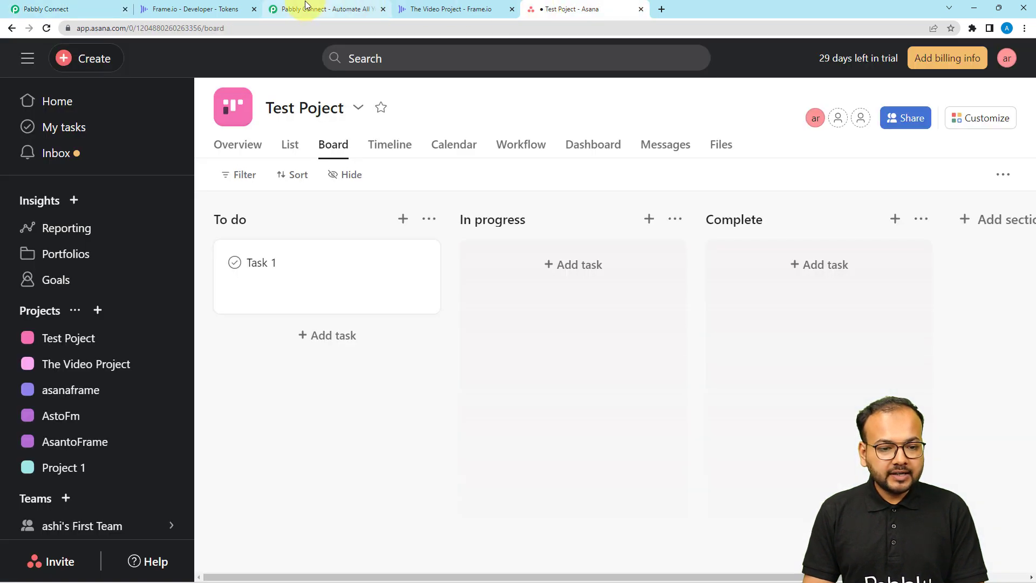
pyautogui.click(430, 11)
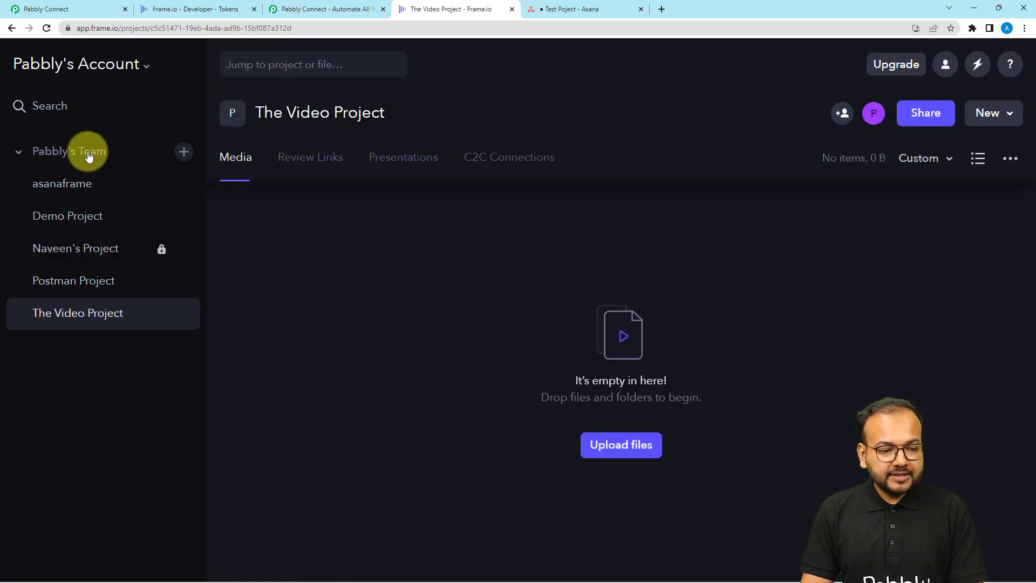
pyautogui.click(81, 9)
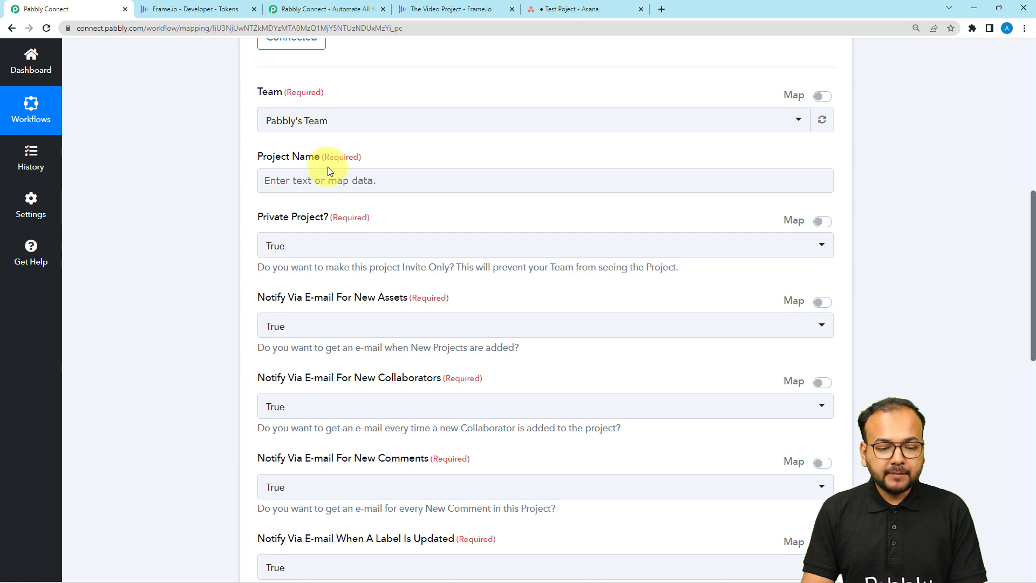
# Examine the Asana trigger's received response for the field that holds the new project's name.
pyautogui.scroll(9, 313, 228)
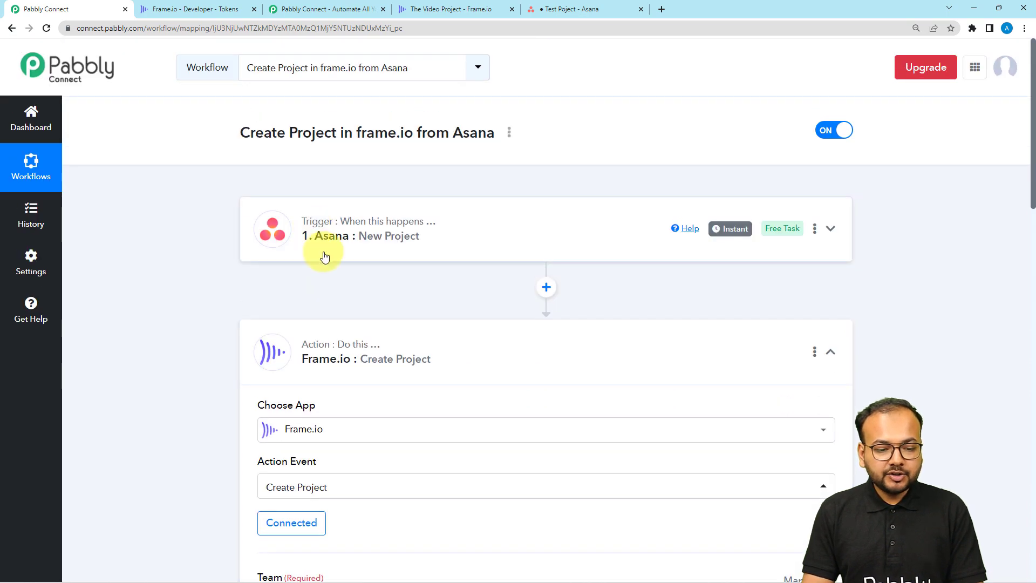
pyautogui.click(316, 233)
pyautogui.scroll(-6, 208, 248)
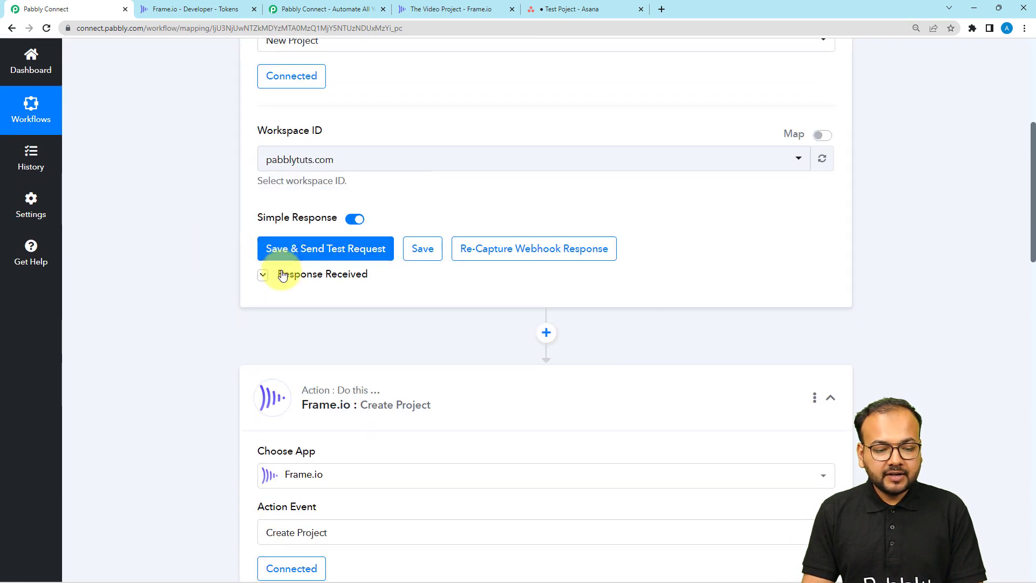
pyautogui.click(268, 273)
pyautogui.scroll(-4, 188, 287)
pyautogui.scroll(-10, 358, 285)
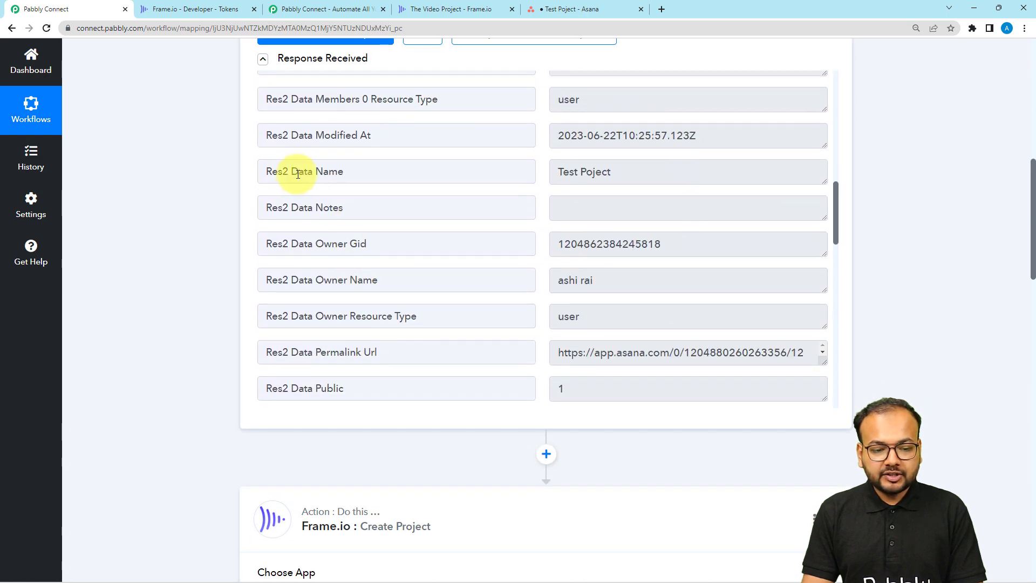
pyautogui.scroll(-8, 239, 236)
pyautogui.scroll(-3, 238, 236)
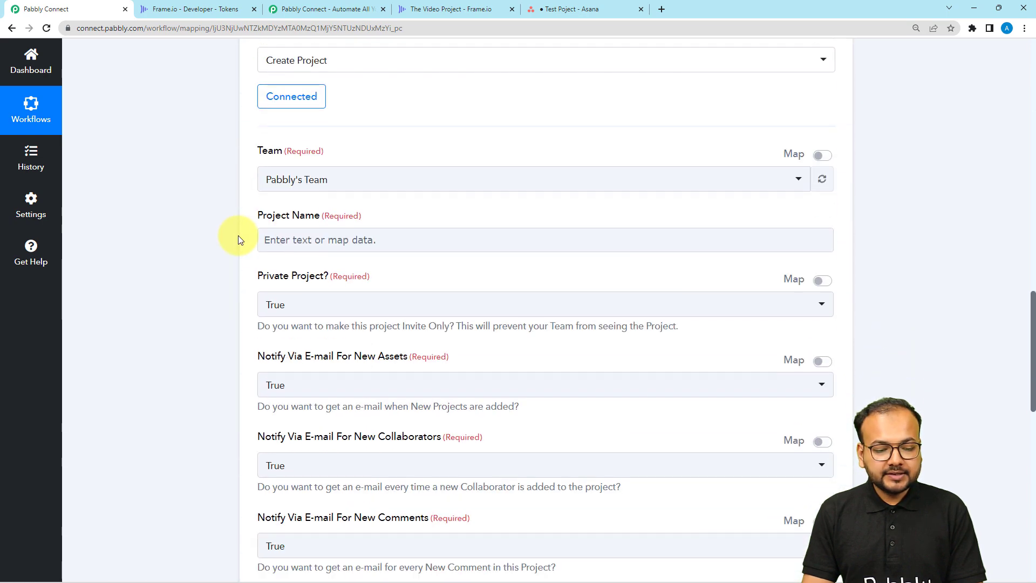
# Map the Frame.io Project Name to the Res2 Data Name value from the Asana New Project trigger.
pyautogui.scroll(-1, 253, 241)
pyautogui.click(296, 195)
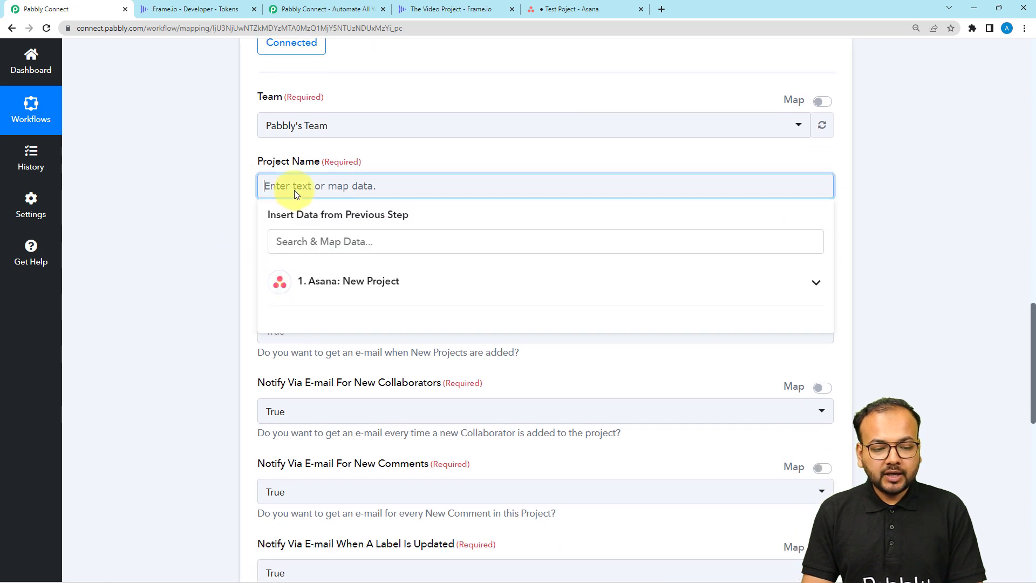
pyautogui.click(338, 296)
pyautogui.scroll(-6, 347, 352)
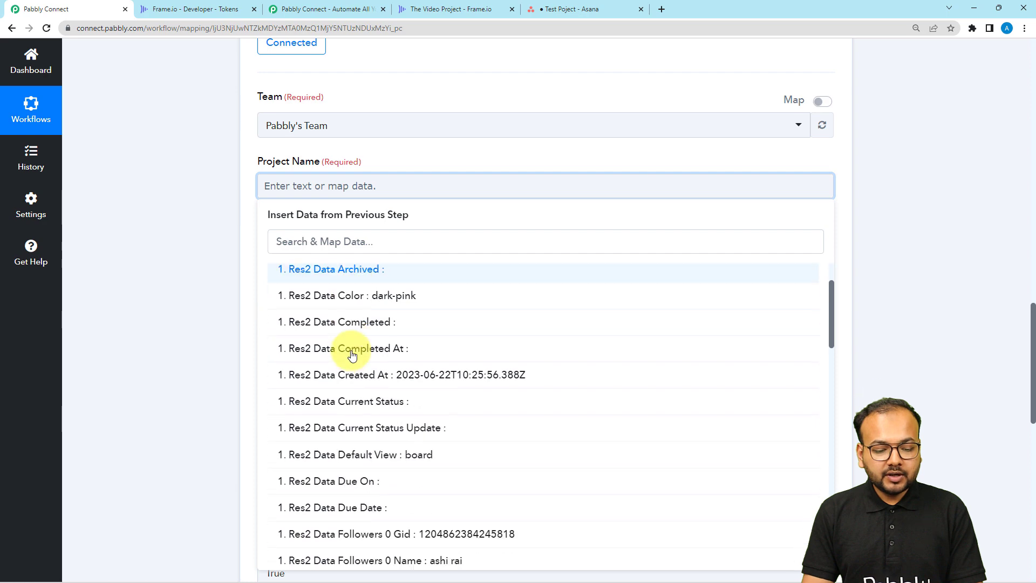
pyautogui.scroll(-3, 352, 353)
pyautogui.scroll(1, 348, 352)
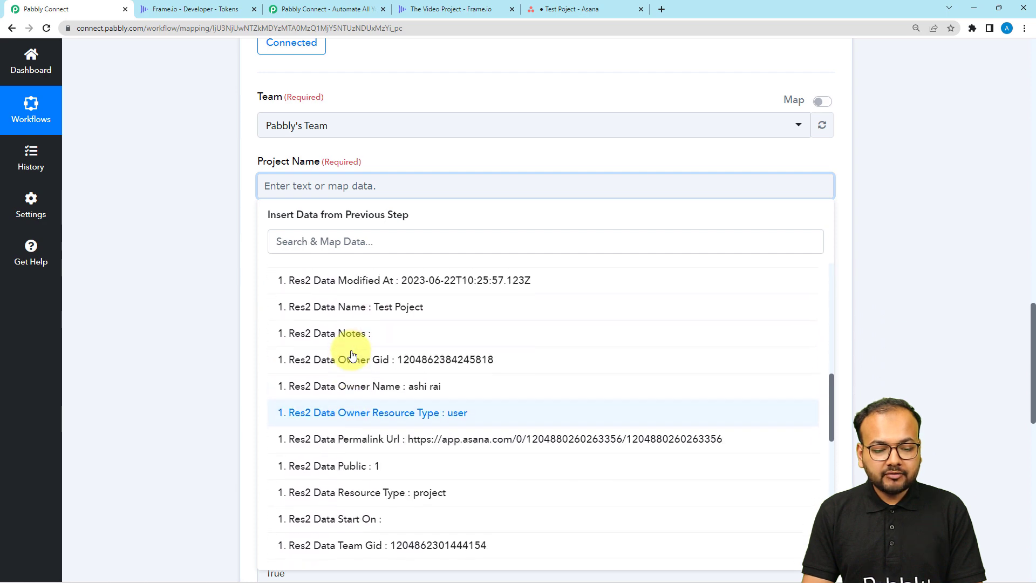
pyautogui.click(351, 318)
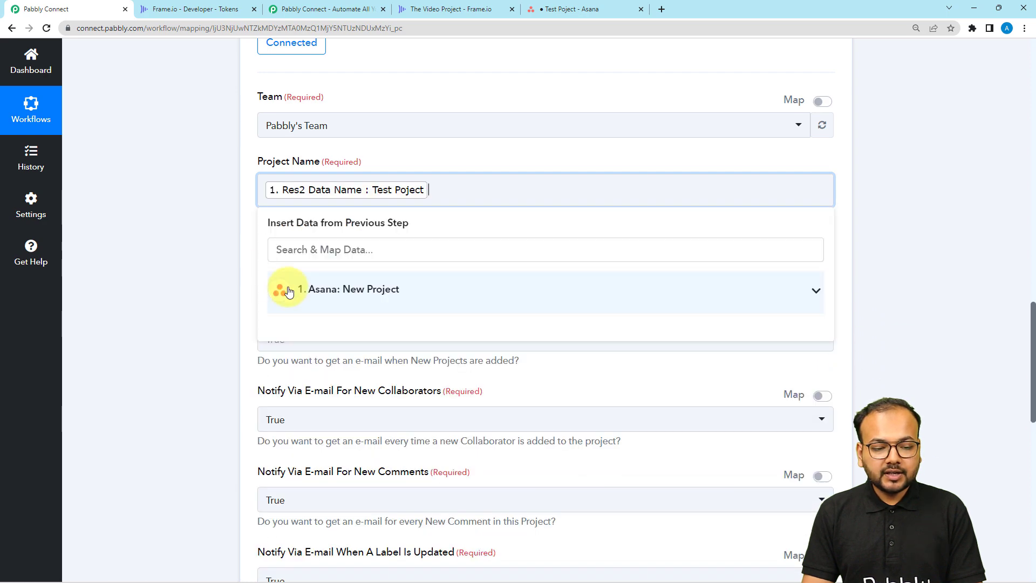
pyautogui.click(189, 221)
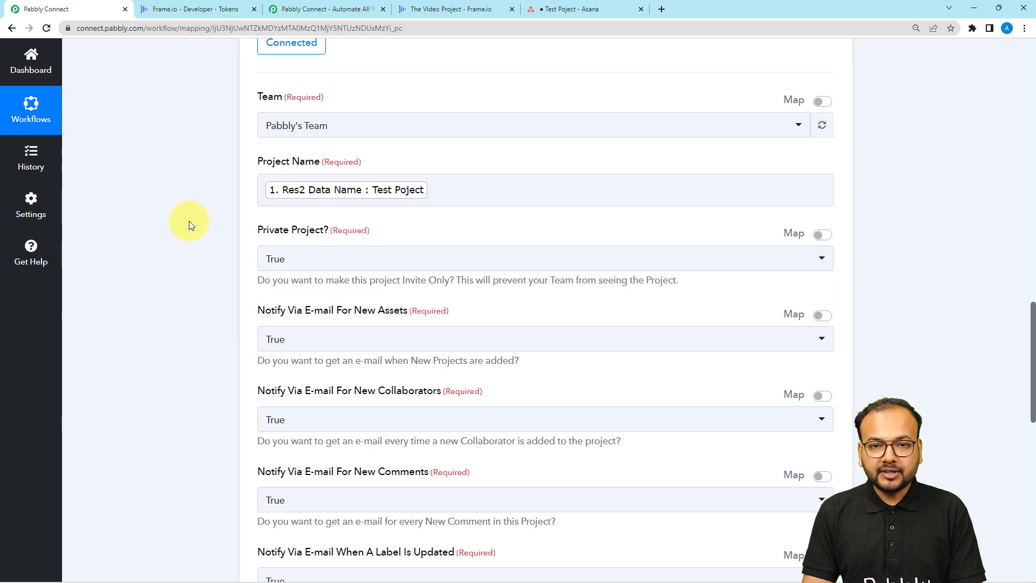
# Review the Private Project and e-mail notification options of the Create Project action.
pyautogui.scroll(-1, 189, 221)
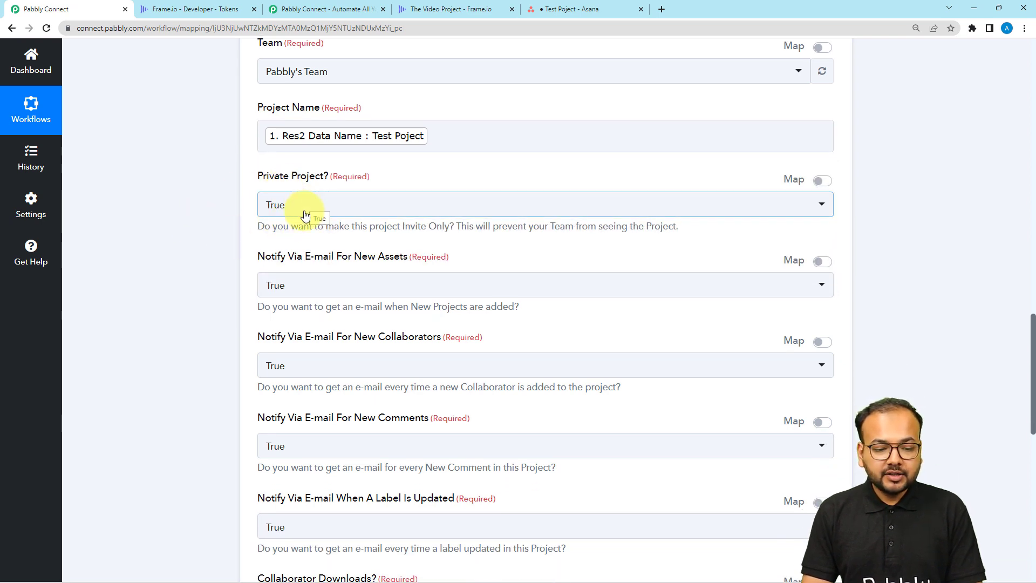
pyautogui.click(305, 214)
pyautogui.click(239, 247)
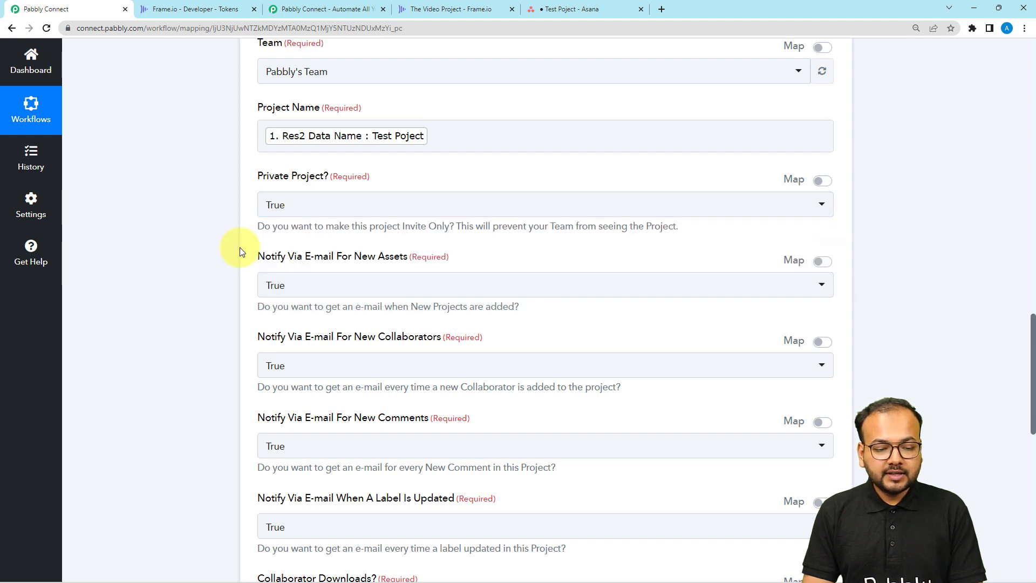
pyautogui.scroll(-2, 225, 248)
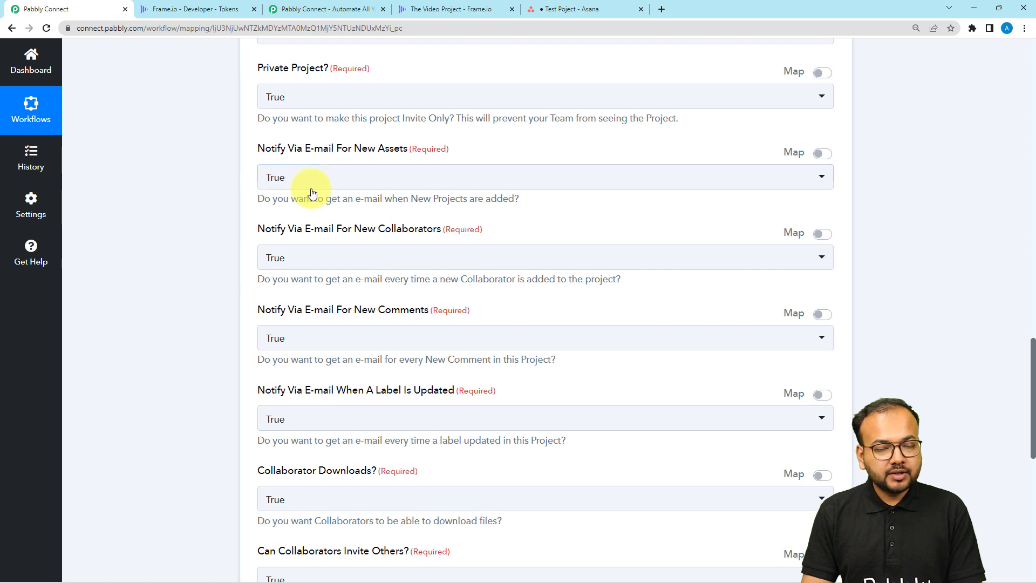
pyautogui.scroll(-1, 254, 238)
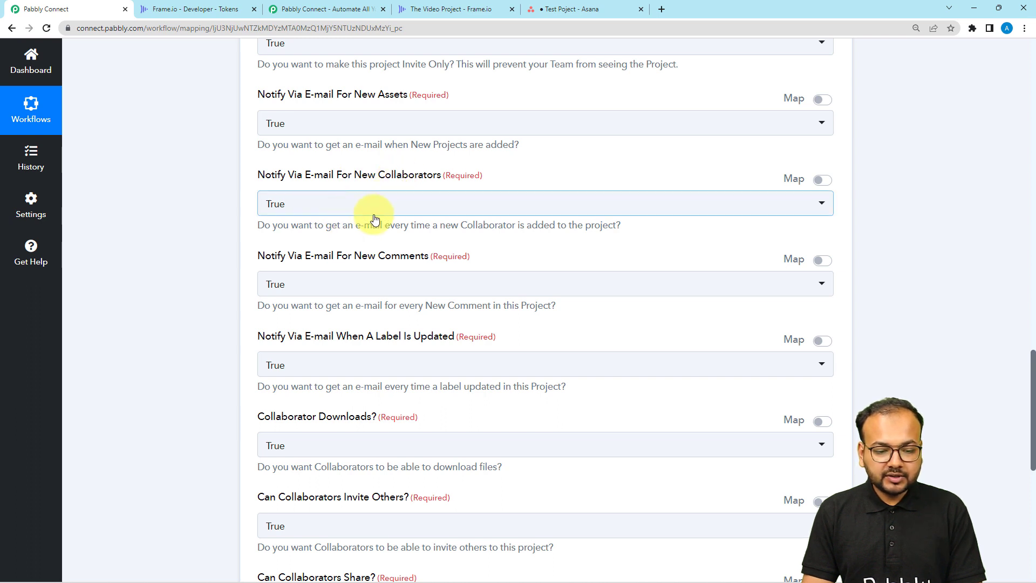
pyautogui.scroll(-2, 323, 225)
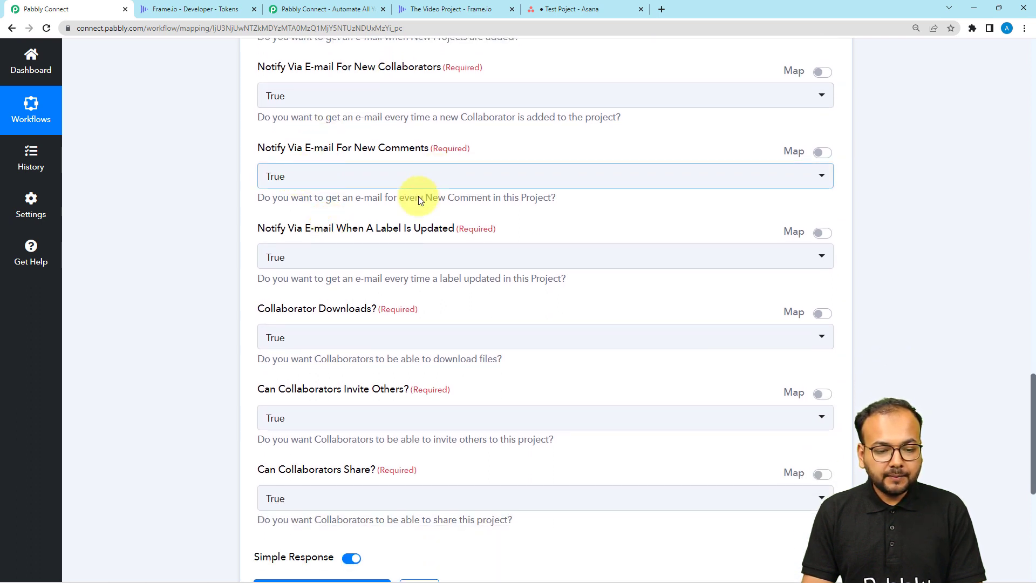
pyautogui.scroll(-1, 419, 199)
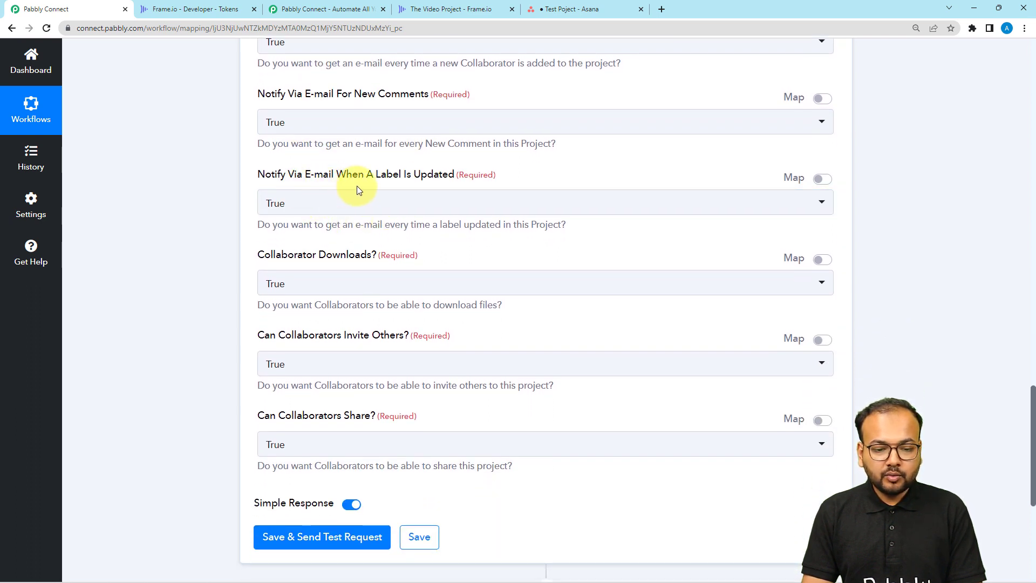
# Set Collaborator Downloads and Can Collaborators Invite Others to False for the Frame.io project.
pyautogui.scroll(-2, 421, 194)
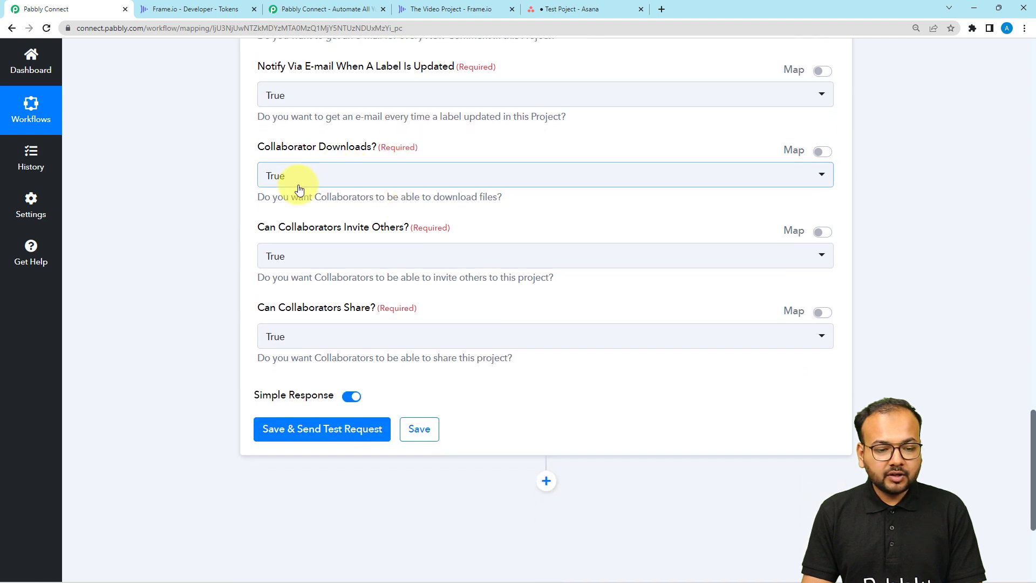
pyautogui.click(333, 183)
pyautogui.click(295, 262)
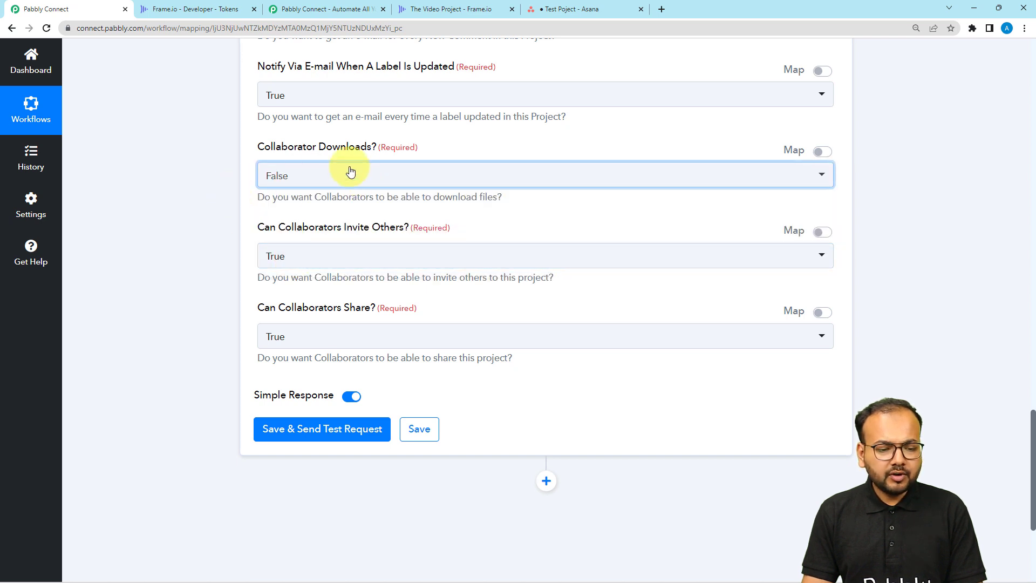
pyautogui.scroll(-1, 254, 216)
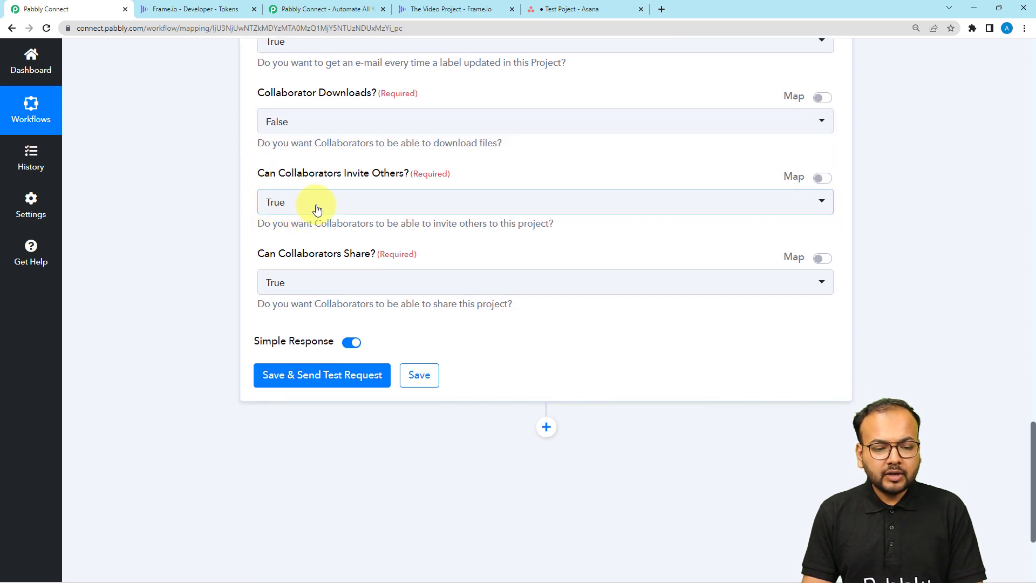
pyautogui.click(333, 211)
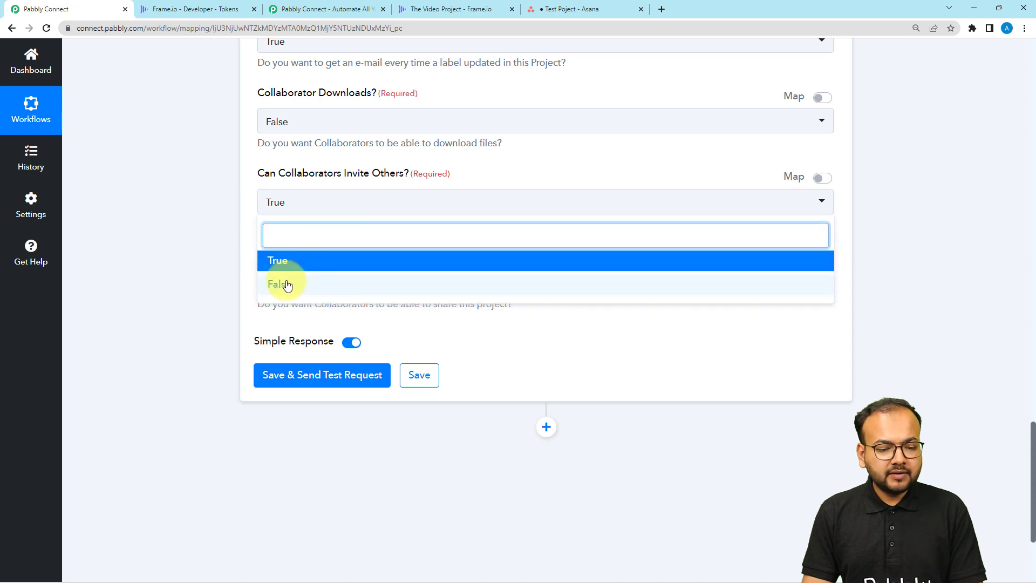
pyautogui.click(284, 282)
pyautogui.scroll(-2, 314, 223)
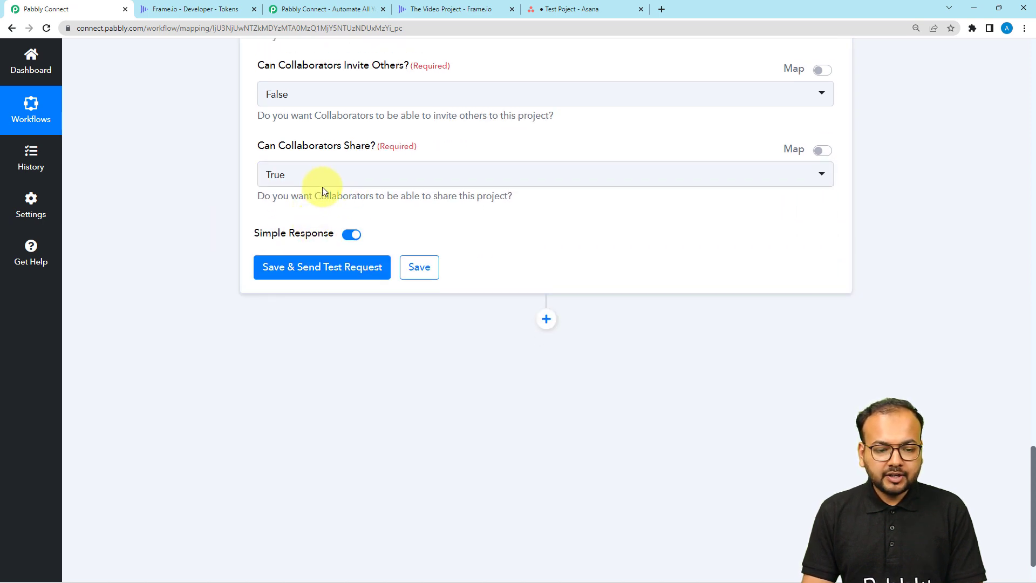
pyautogui.click(327, 186)
pyautogui.click(236, 187)
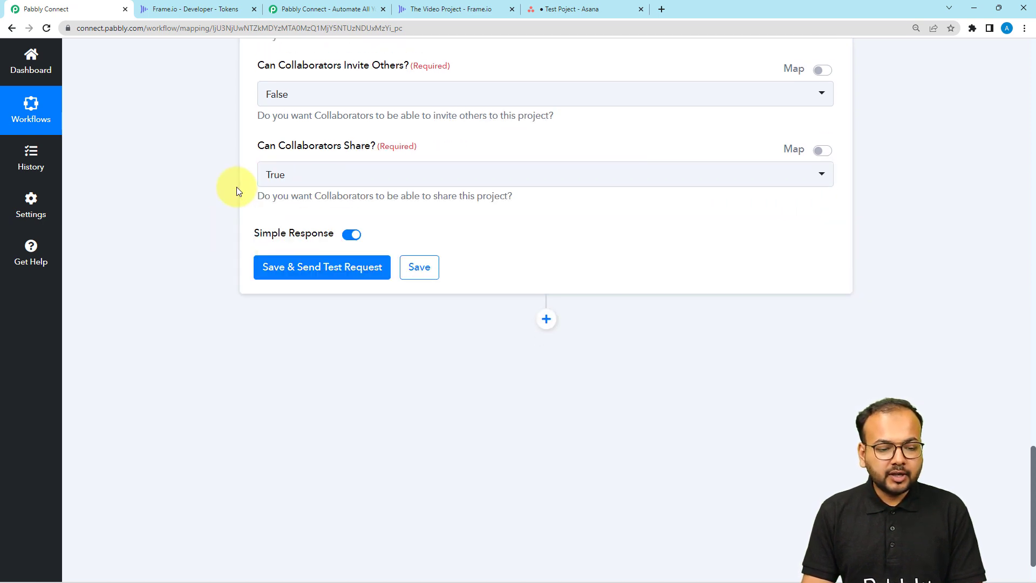
# Check the Project Name mapping in the Create Project action and the current list of projects in Frame.io.
pyautogui.scroll(-1, 237, 186)
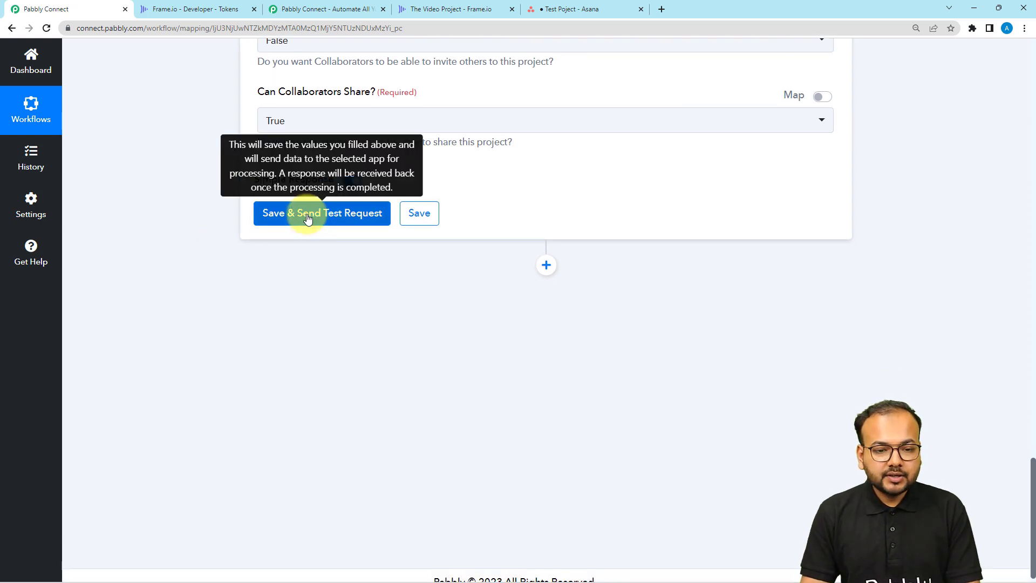
pyautogui.scroll(10, 410, 117)
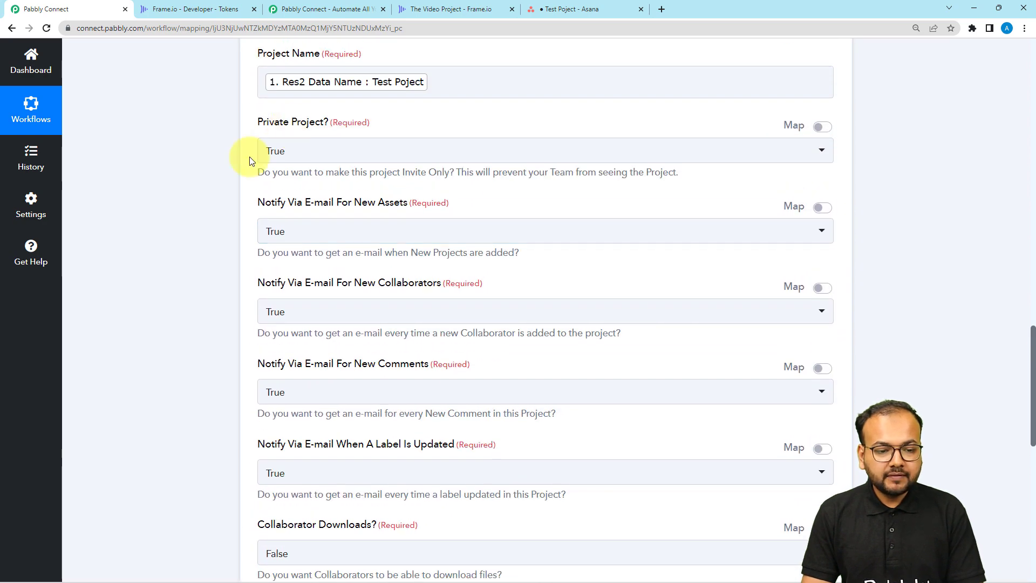
pyautogui.click(377, 91)
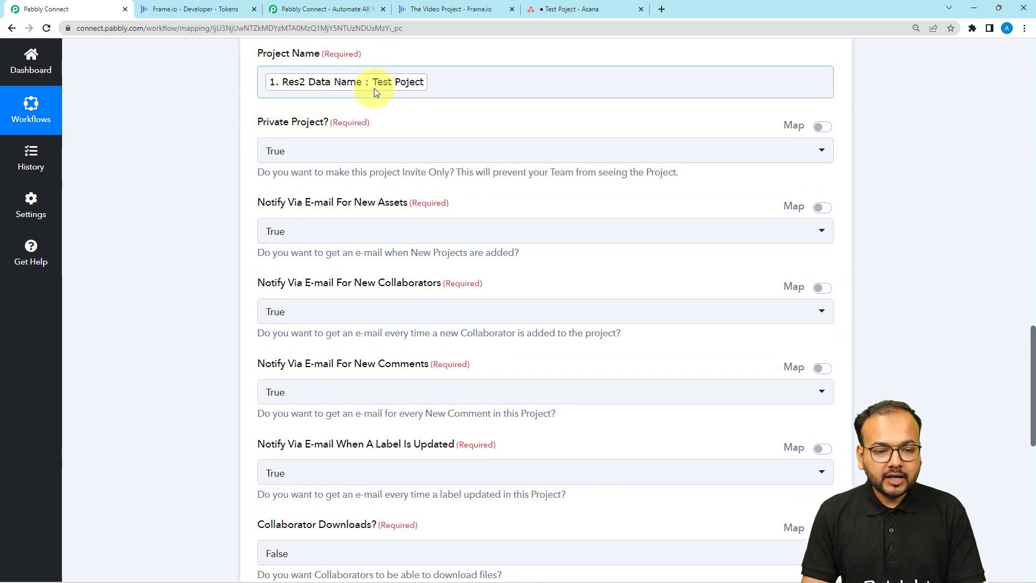
pyautogui.click(452, 12)
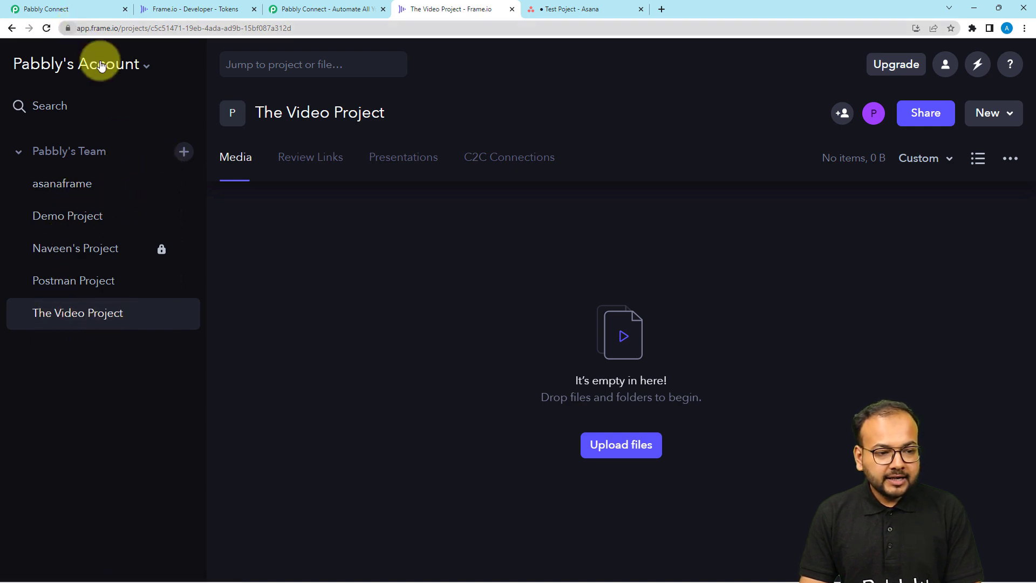
# Back in Pabbly Connect, save the Create Project action, send its test request and review the returned project fields.
pyautogui.click(69, 2)
pyautogui.middleClick(210, 354)
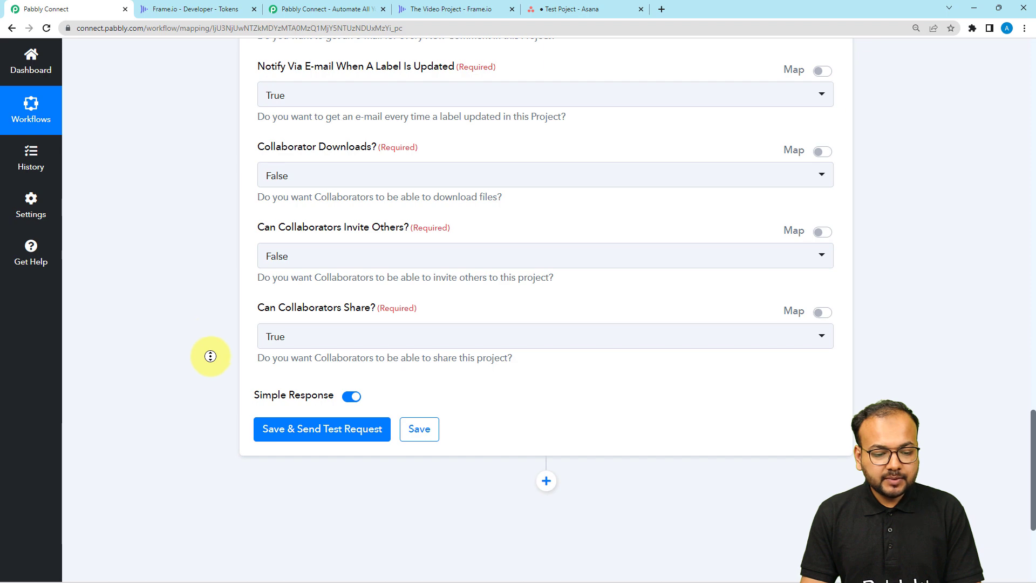
pyautogui.middleClick(269, 393)
pyautogui.click(302, 229)
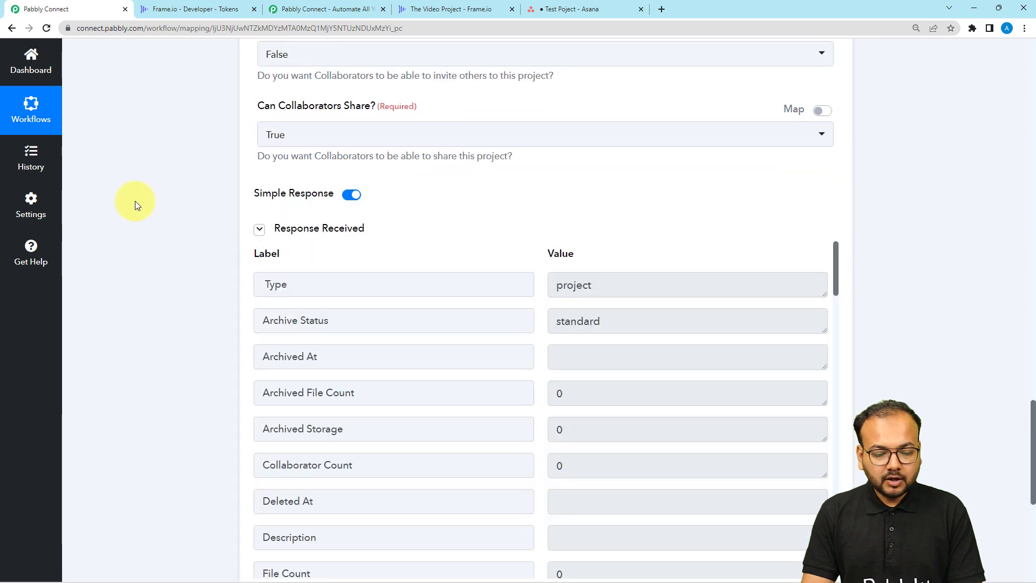
pyautogui.scroll(-2, 135, 200)
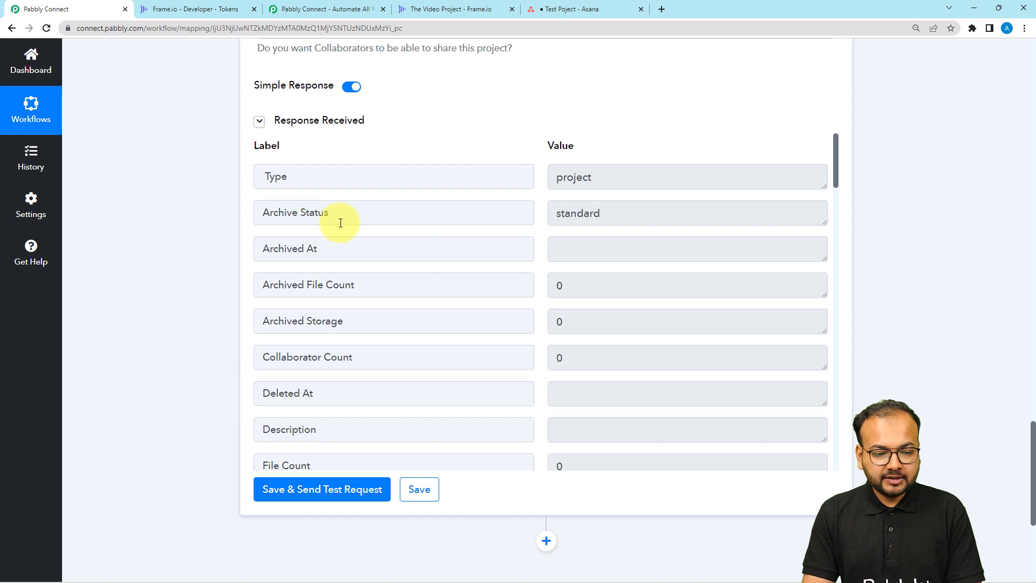
pyautogui.scroll(-9, 469, 257)
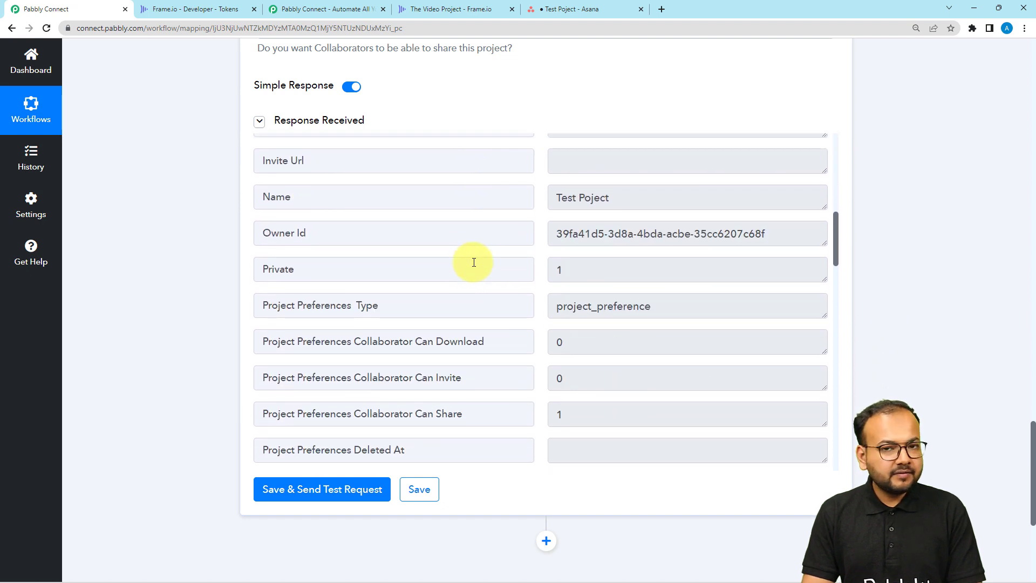
# Switch to Frame.io, reload the project page and open the Test Poject project under Pabbly's Team.
pyautogui.click(466, 10)
pyautogui.click(46, 30)
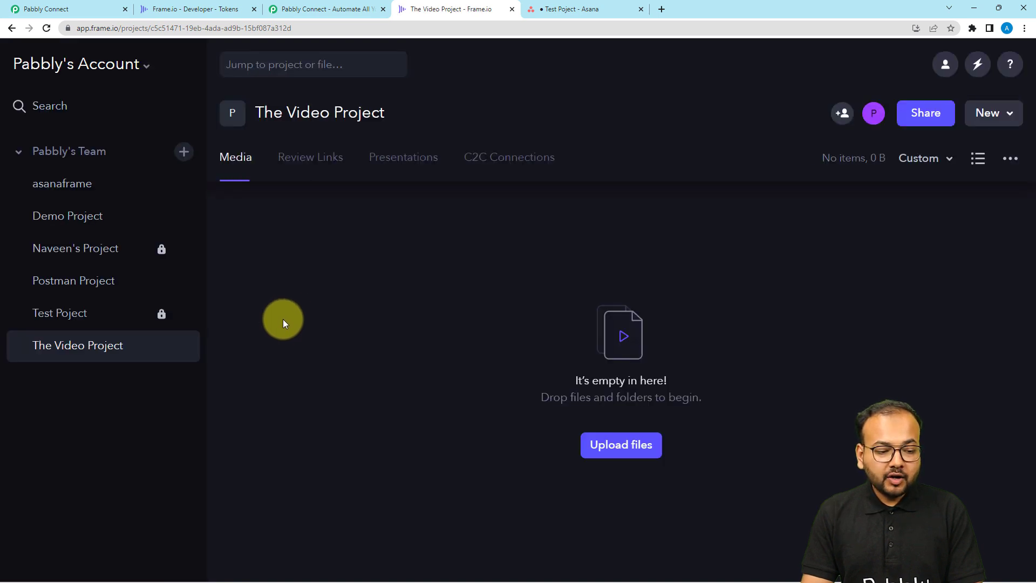
pyautogui.click(36, 312)
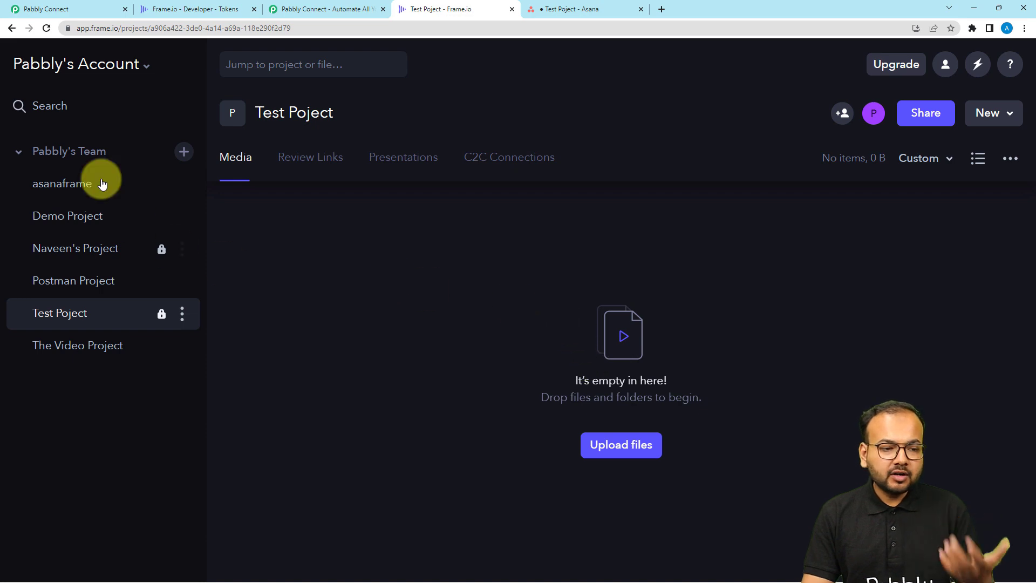
# Return to Pabbly Connect and collapse the Frame.io Create Project action and the Asana New Project trigger.
pyautogui.click(86, 8)
pyautogui.scroll(15, 156, 195)
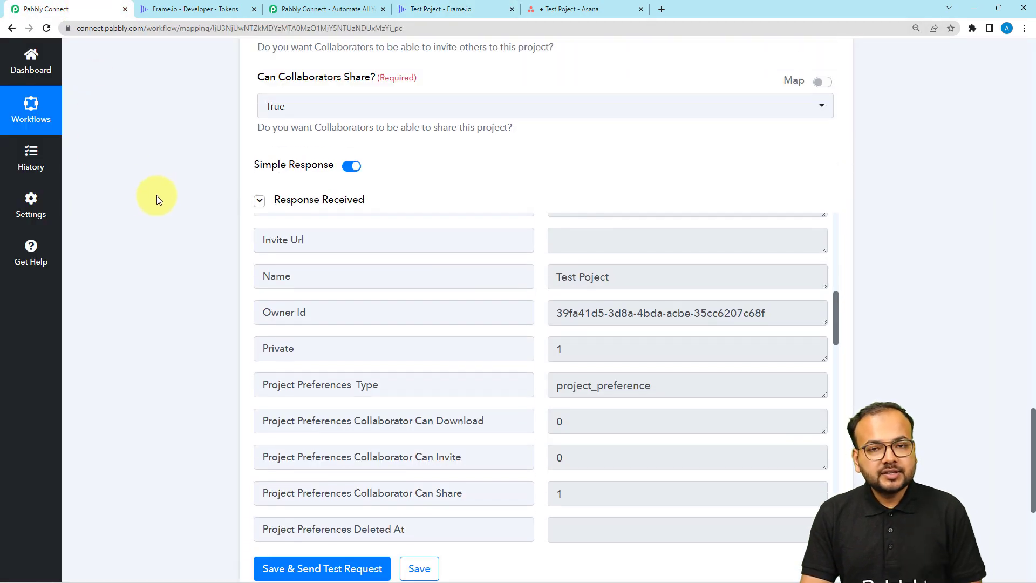
pyautogui.scroll(7, 156, 198)
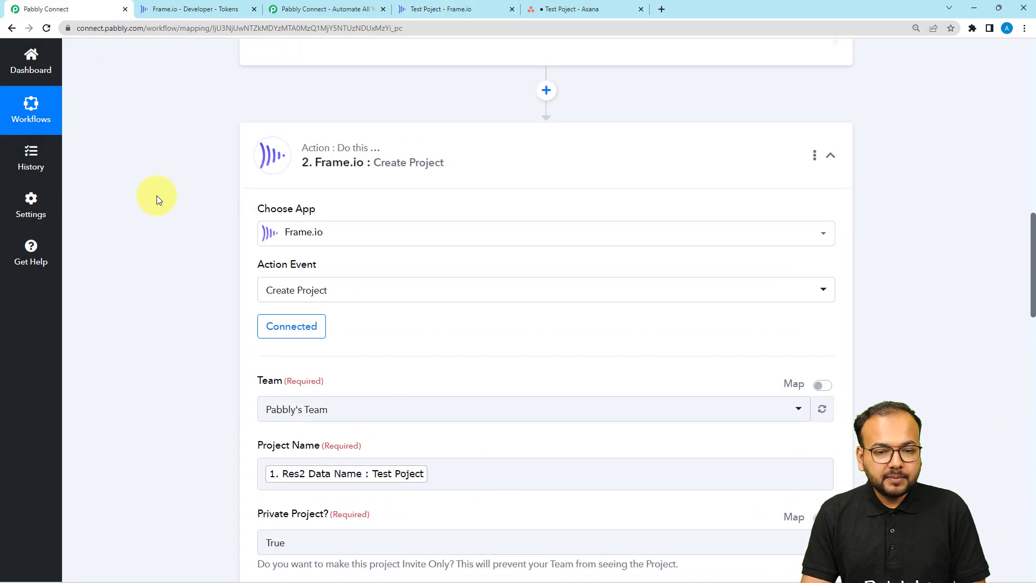
pyautogui.click(384, 325)
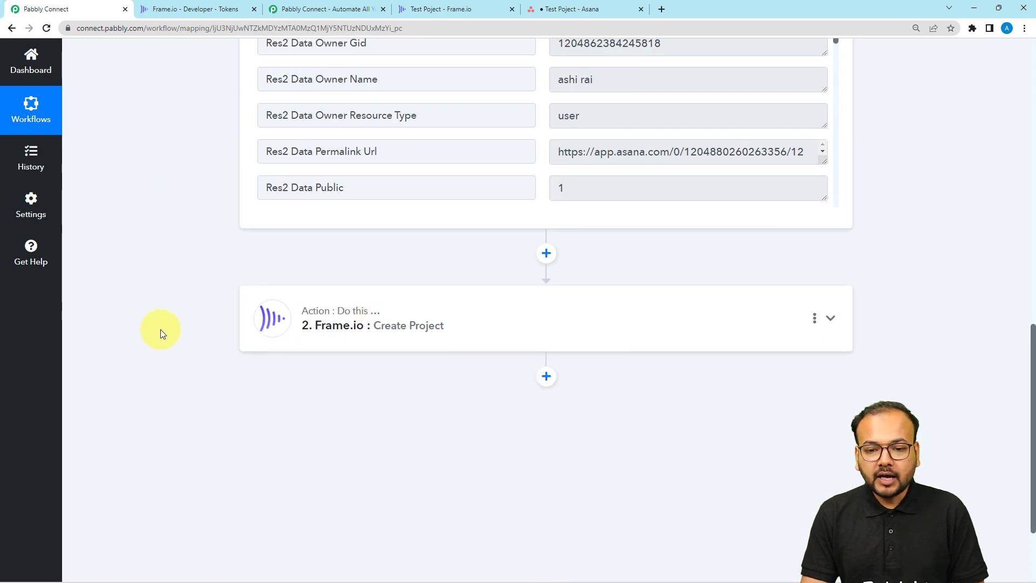
pyautogui.scroll(10, 156, 330)
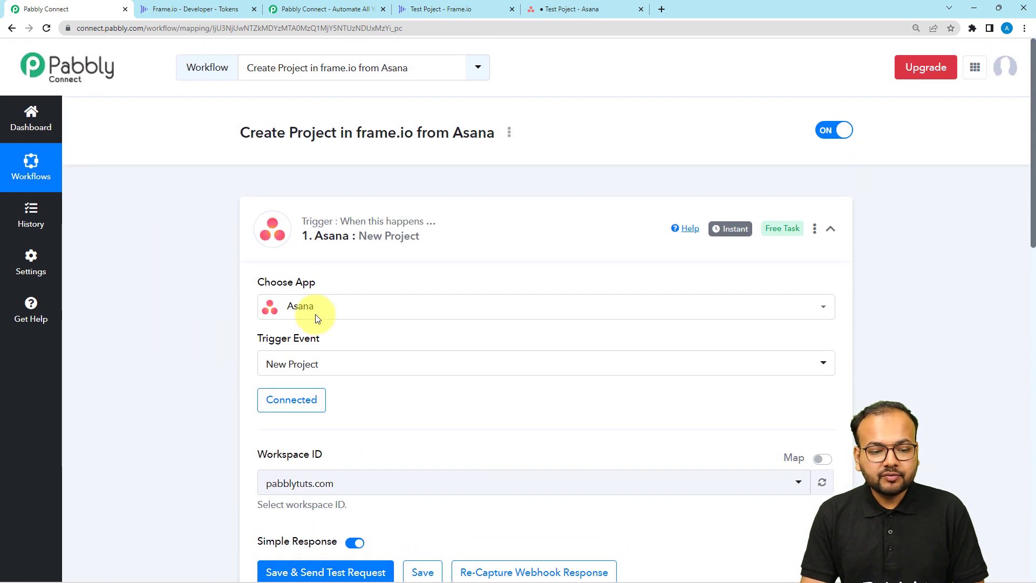
pyautogui.click(406, 256)
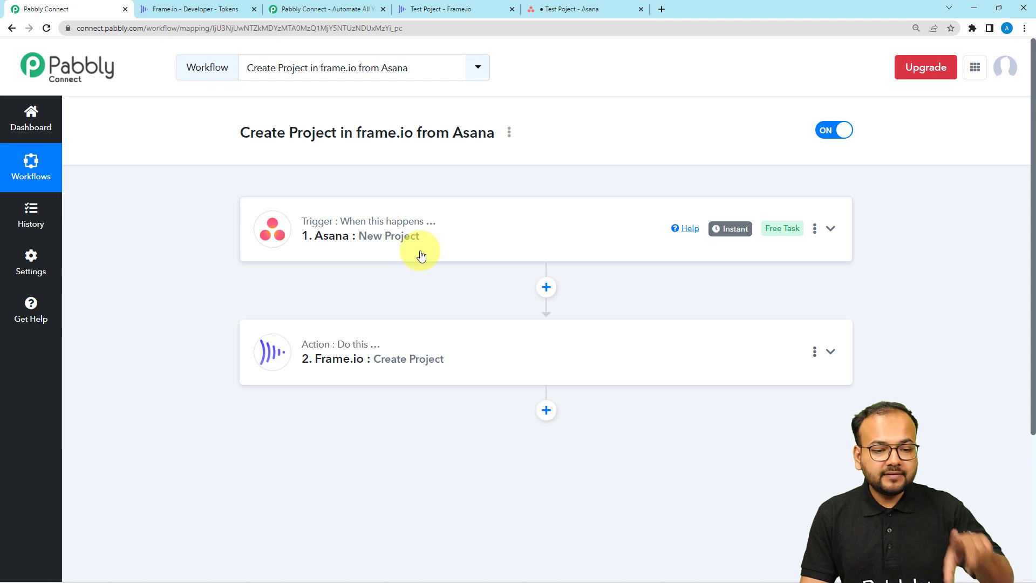